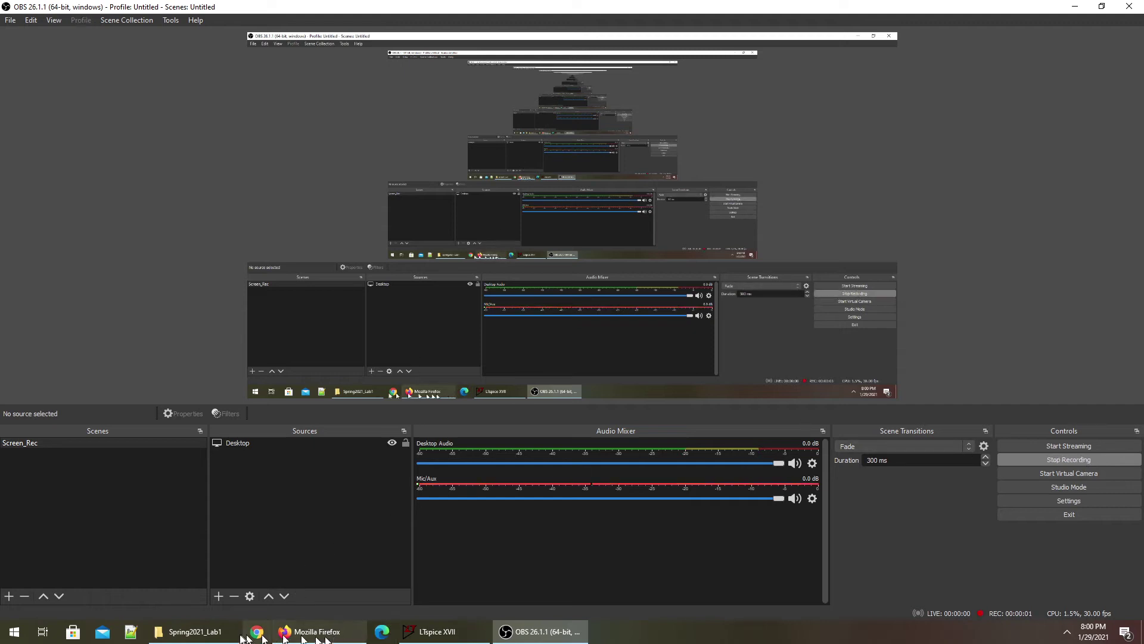
Open Lab1_cir1.asc from the Spring2021_Lab1 folder in LTspice XVII.
left_click(207, 630)
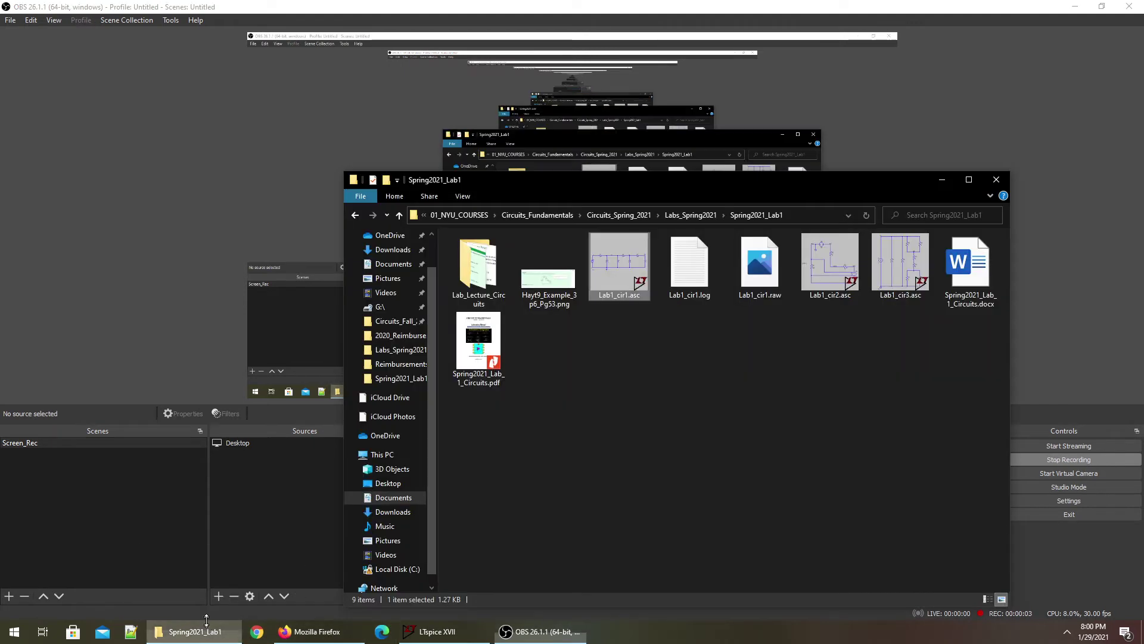
double_click(626, 266)
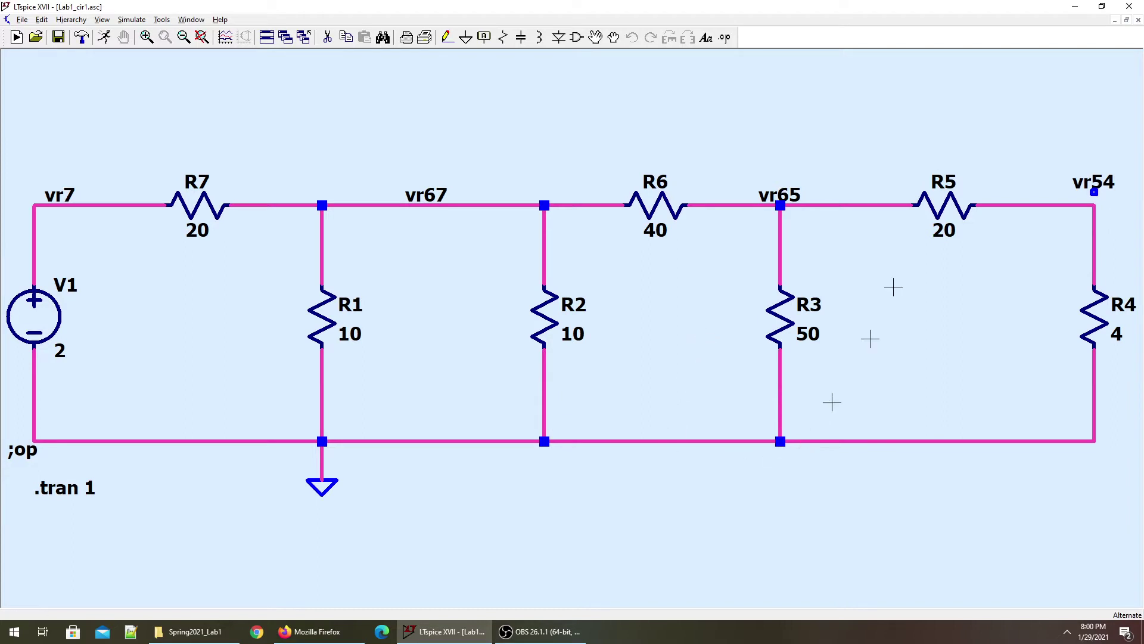
Delete the .tran 1 and ;op directives from the resistor ladder schematic.
key("Delete")
left_click(83, 486)
left_click(17, 454)
key("Escape")
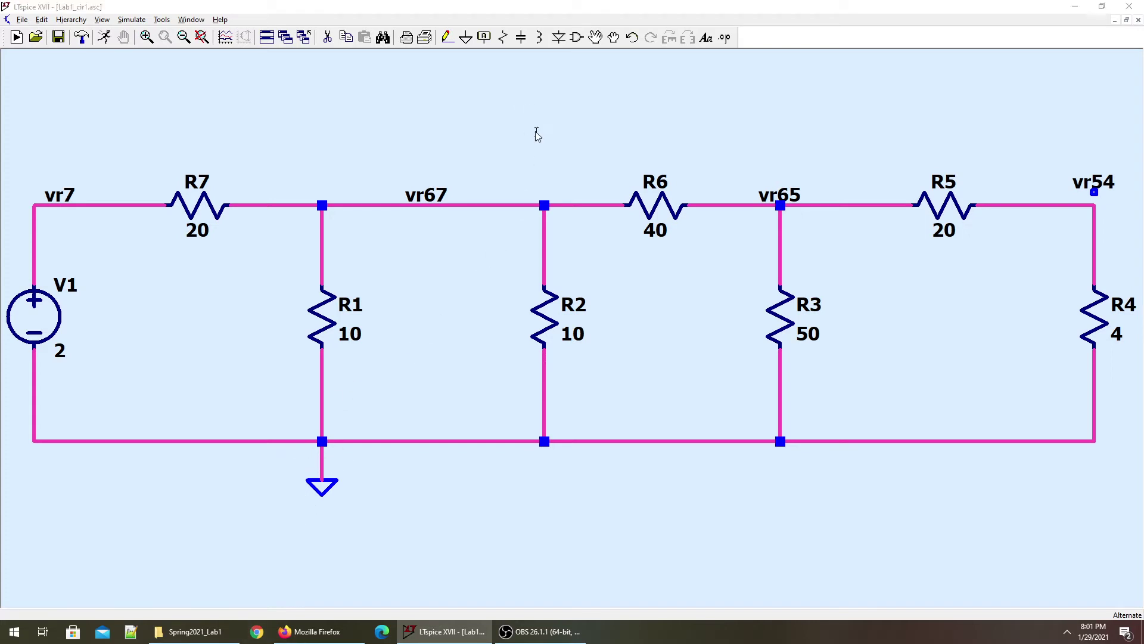
Add a .op SPICE directive below the ground symbol.
type("s")
type(".op")
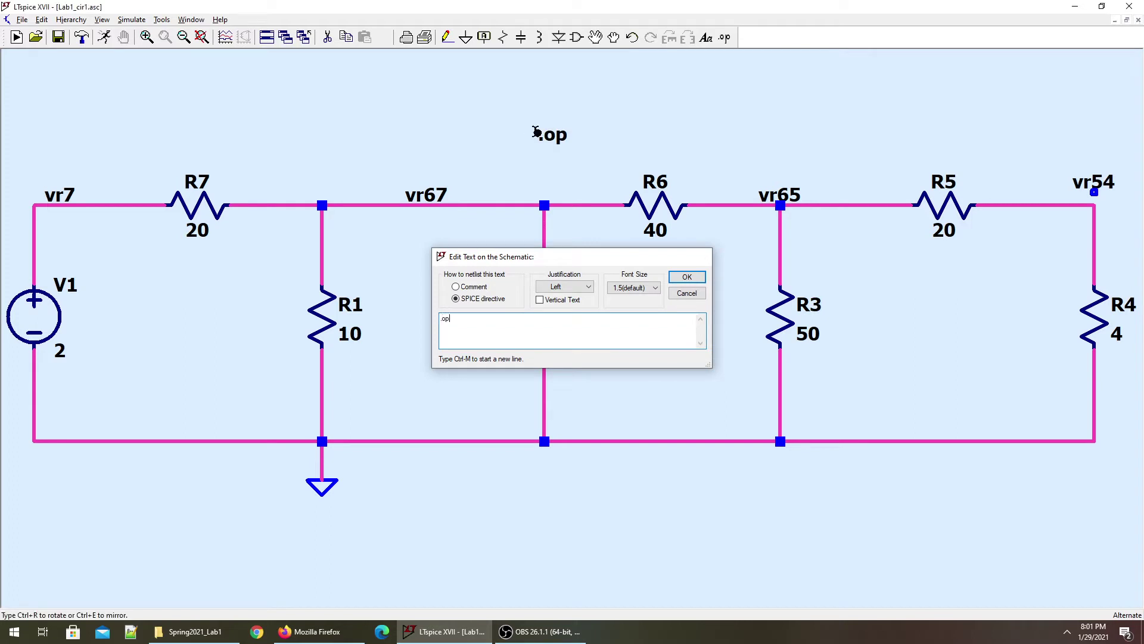
key("Return")
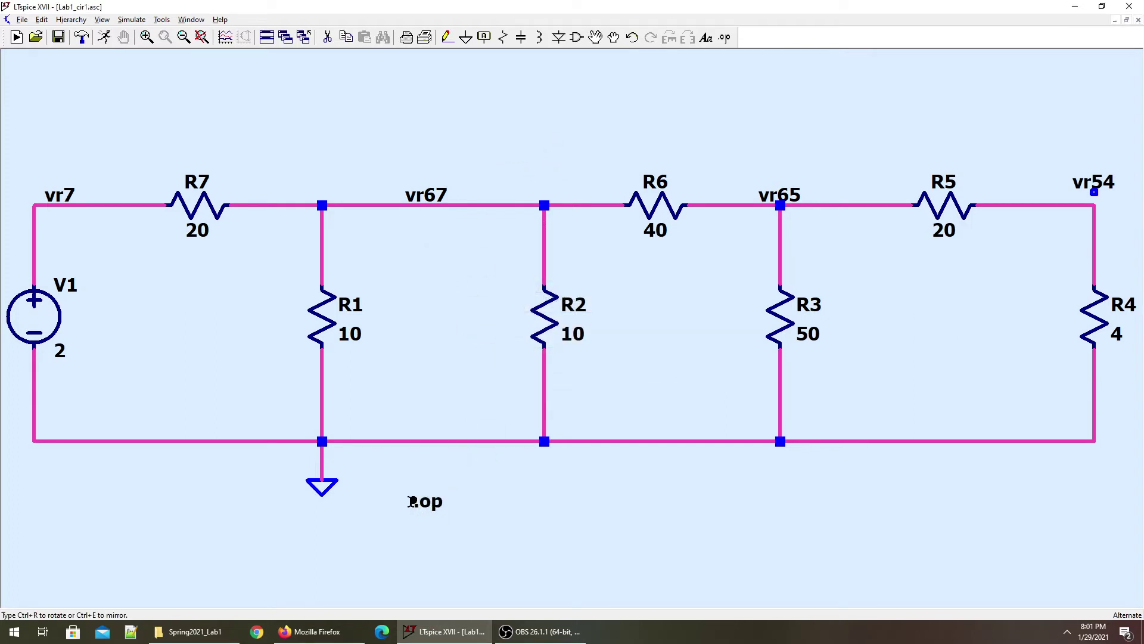
left_click(401, 492)
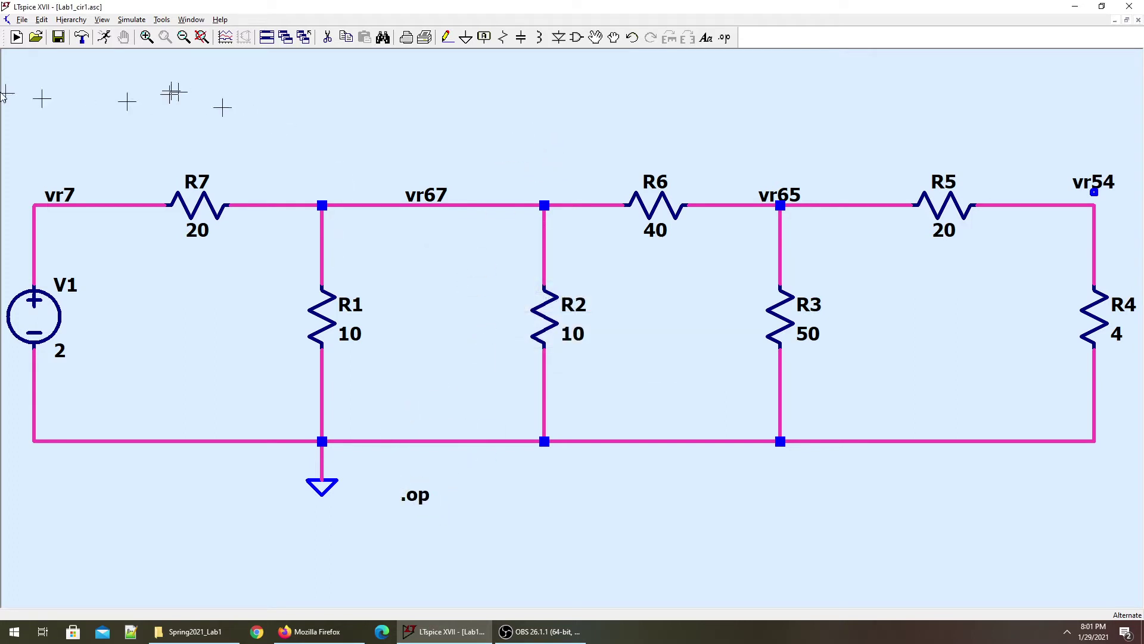
Run the operating-point simulation and review the node voltages, including V(n001) and V(vr7).
left_click(104, 38)
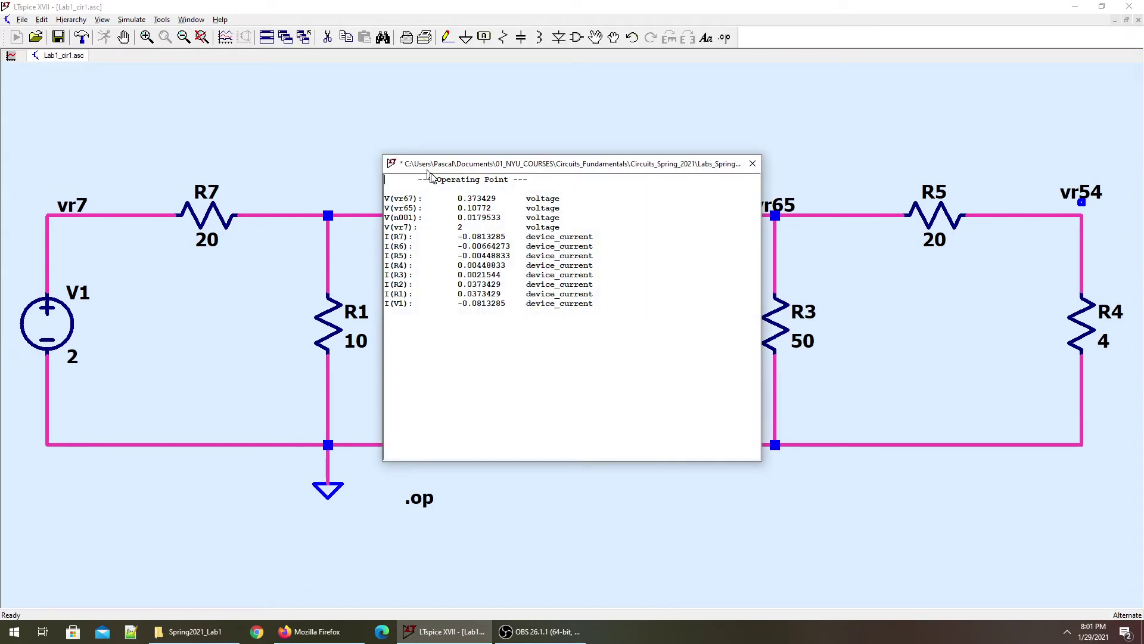
left_click_drag(400, 217, 440, 235)
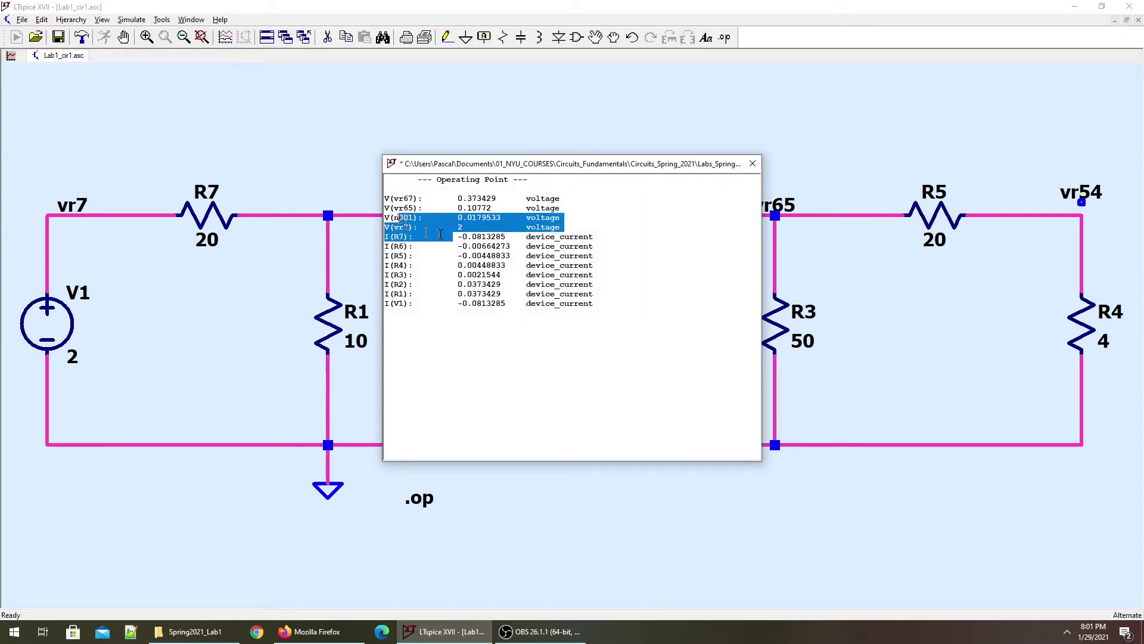
scroll(438, 238, "up", 3)
left_click(421, 254)
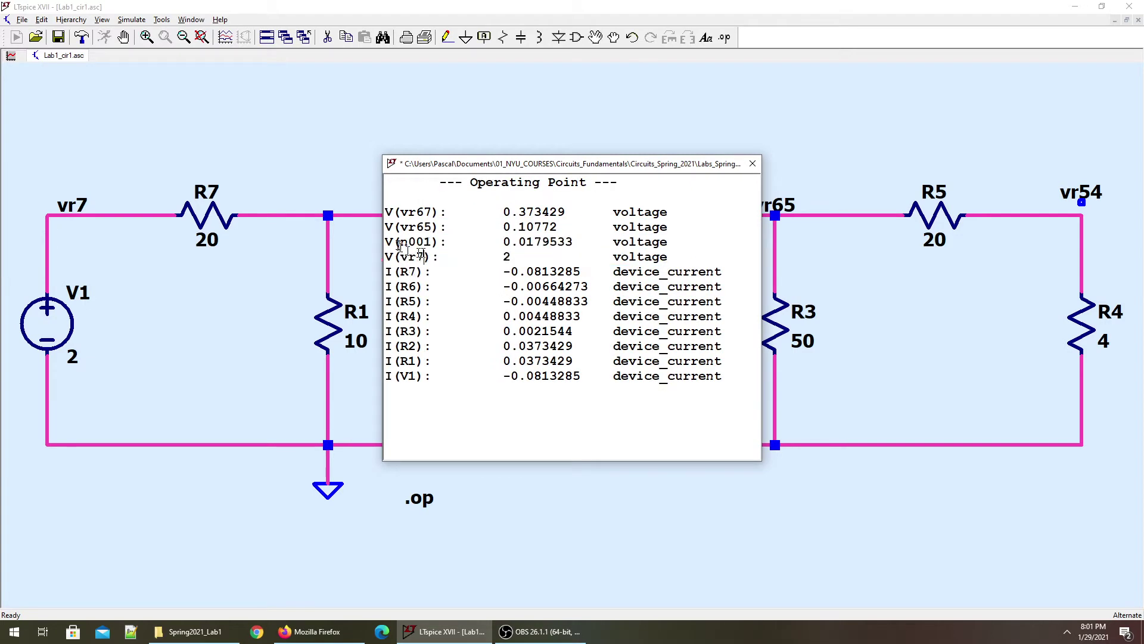
left_click(752, 163)
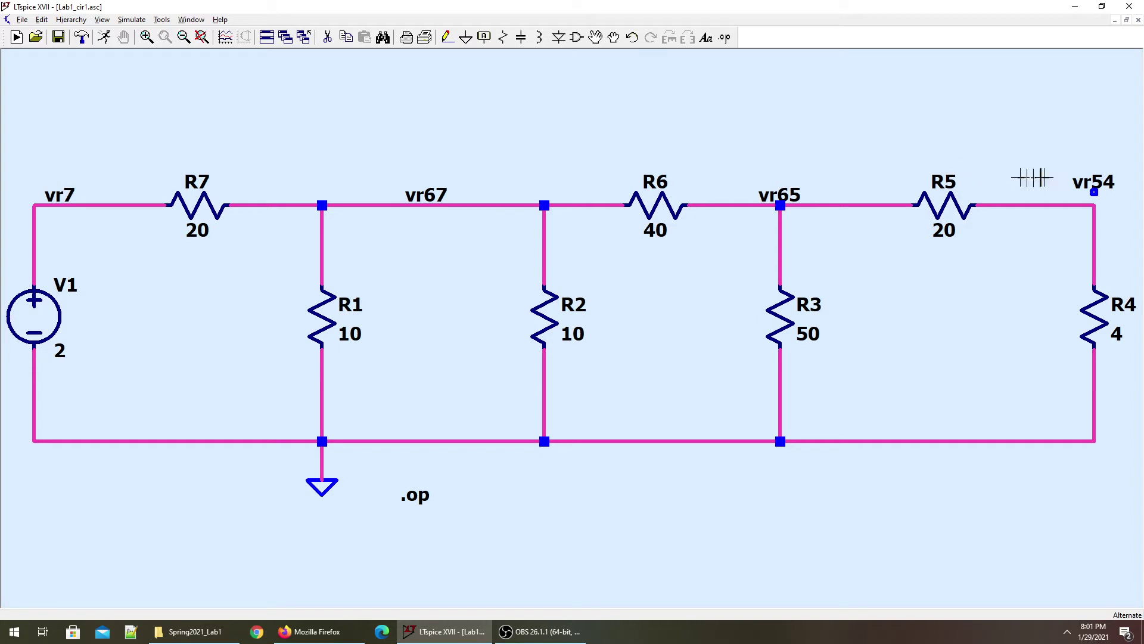
Attach the vr54 label to the R5–R4 wire and rerun, so V(vr54) reads 0.0179533 V.
left_click_drag(1094, 190, 1081, 204)
left_click(1080, 204)
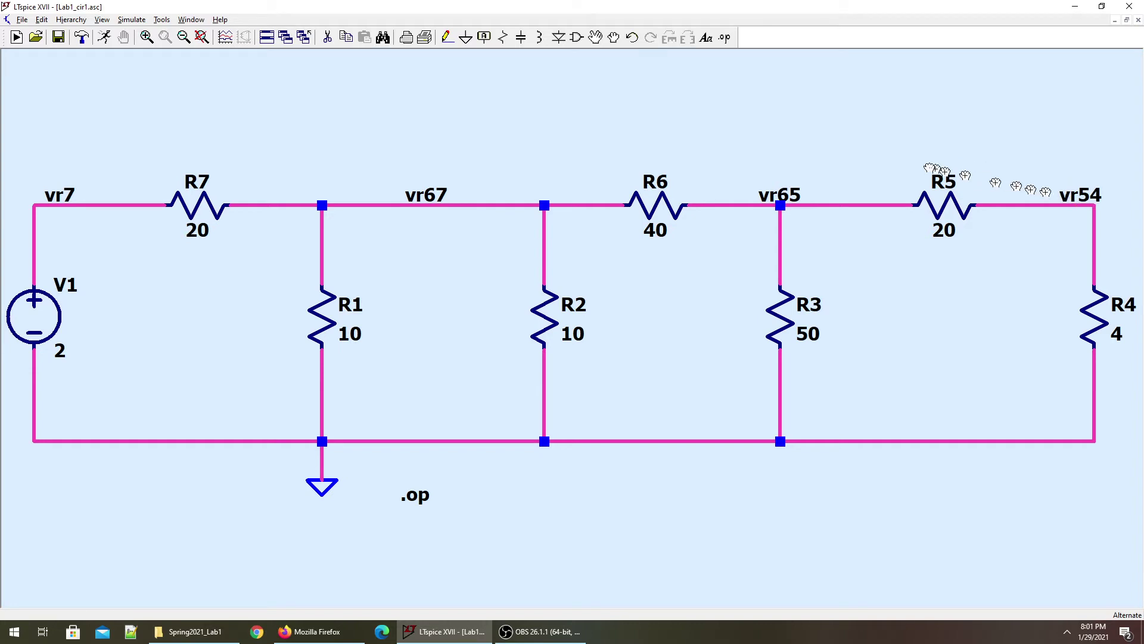
left_click(17, 37)
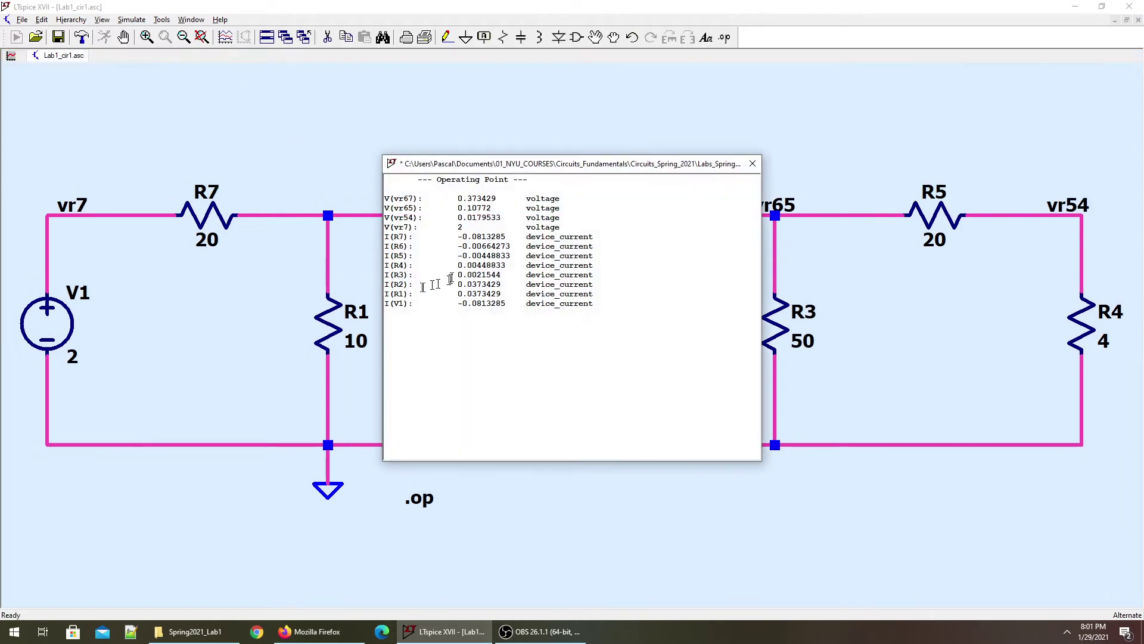
scroll(433, 227, "up", 4)
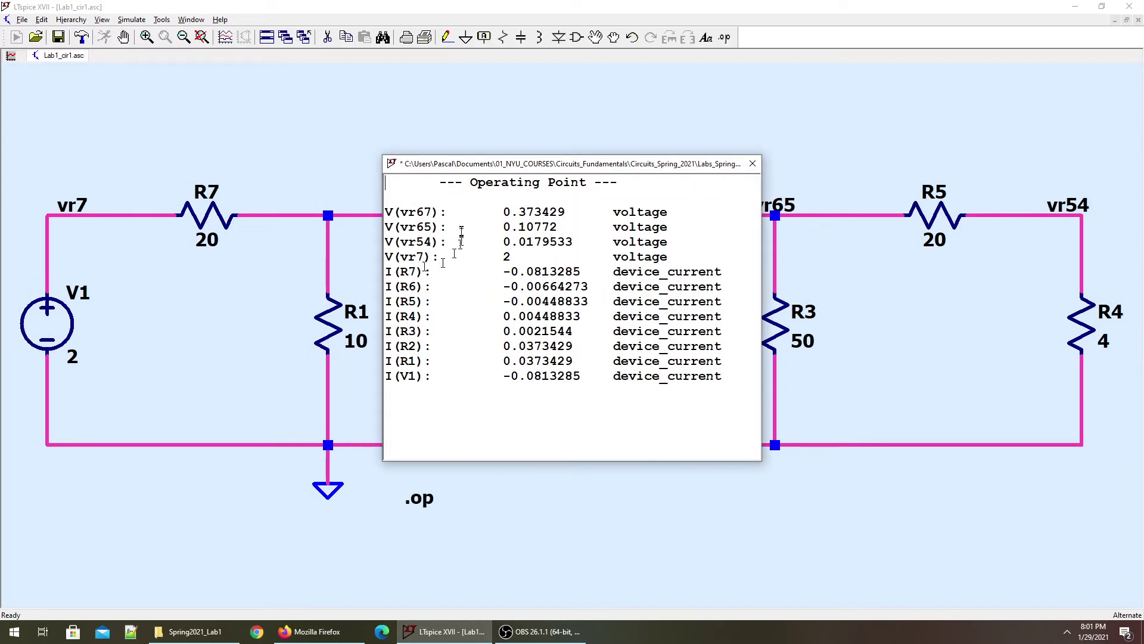
left_click_drag(426, 163, 386, 283)
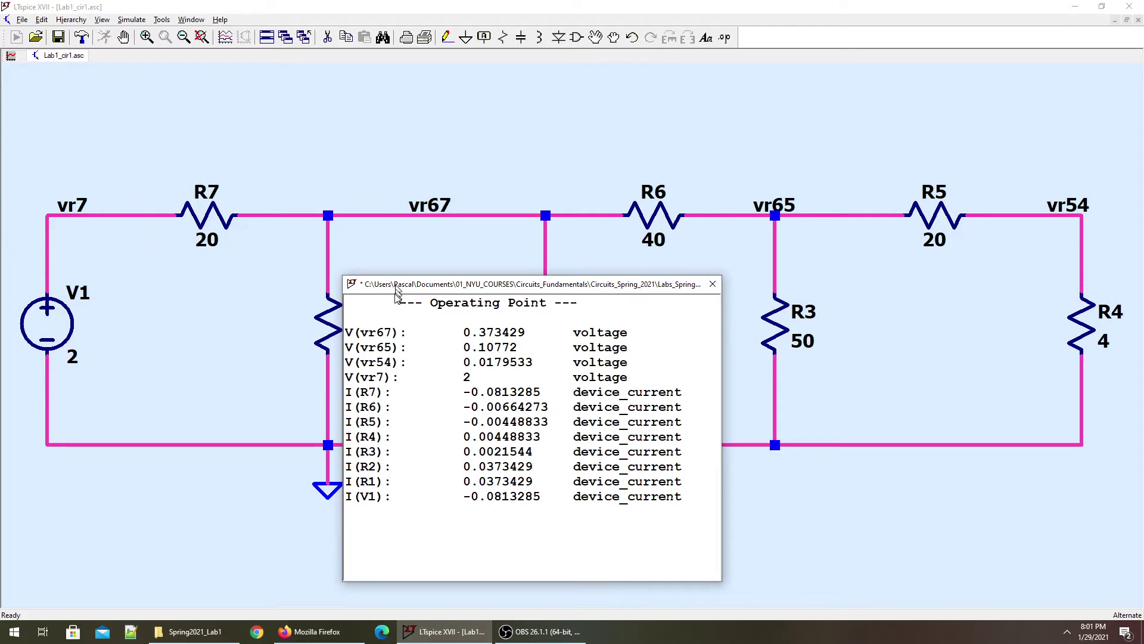
left_click_drag(453, 279, 744, 254)
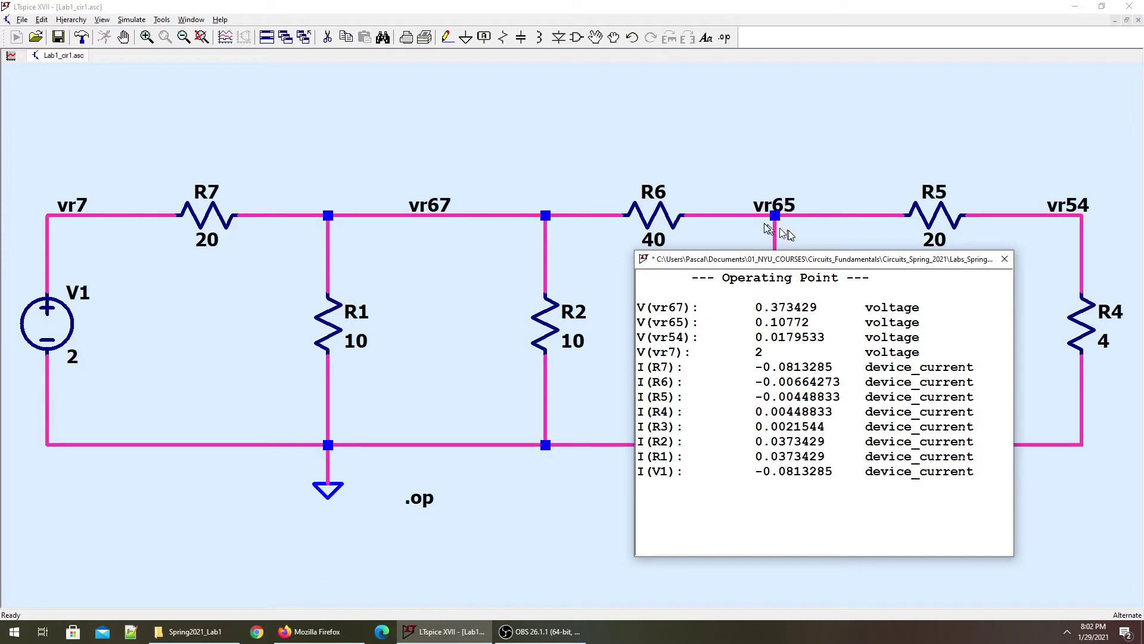
left_click_drag(784, 260, 425, 271)
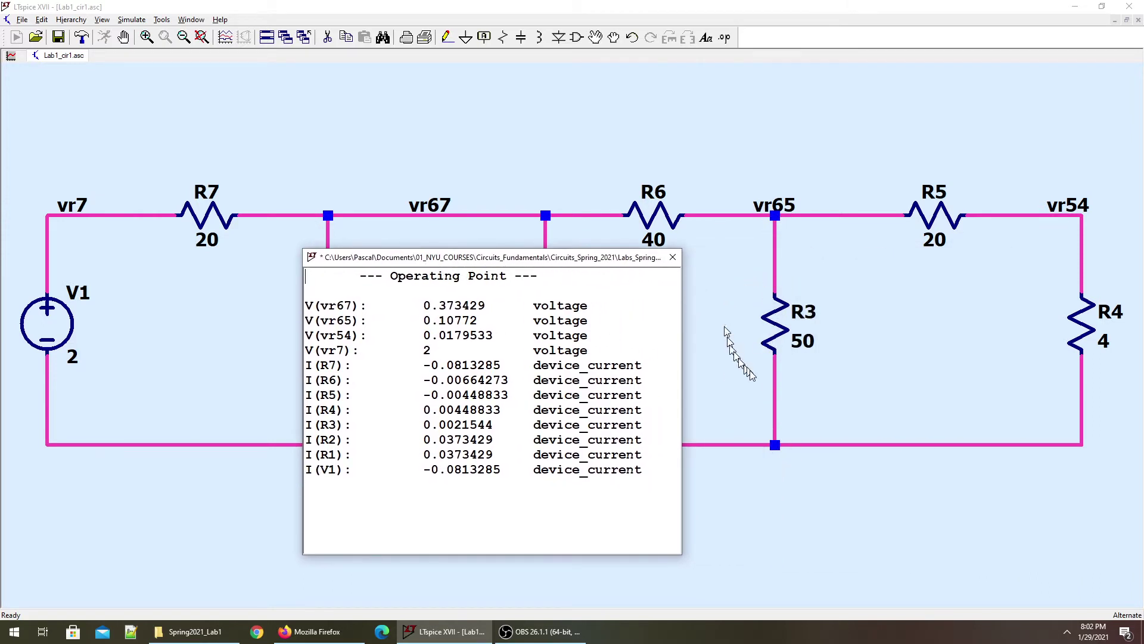
left_click_drag(527, 266, 883, 352)
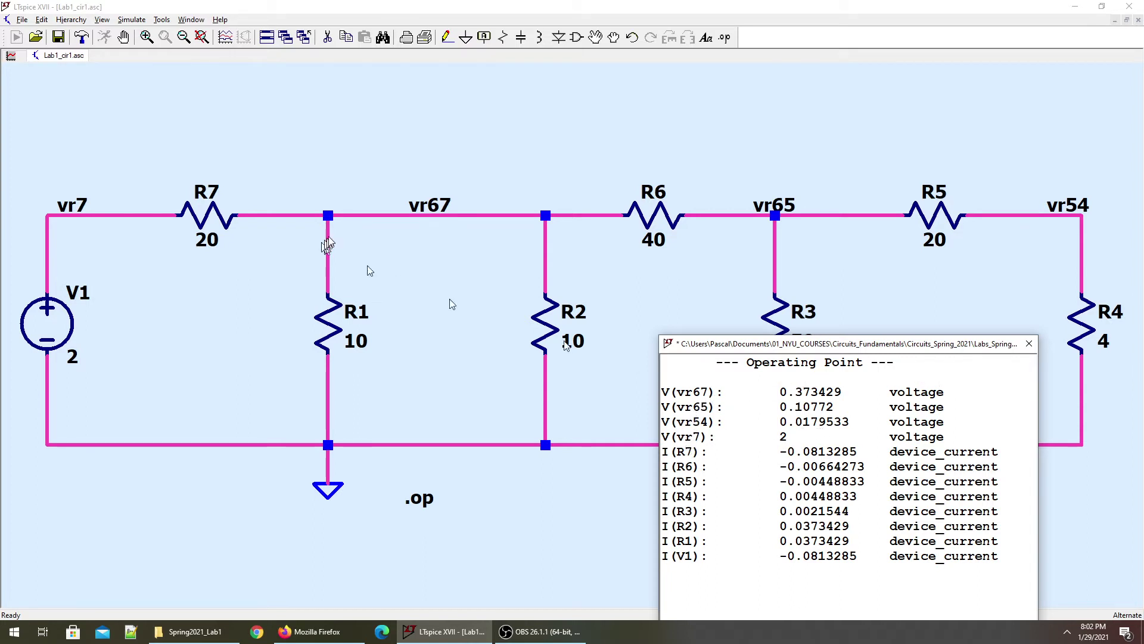
key("r")
key("Escape")
left_click_drag(788, 348, 581, 280)
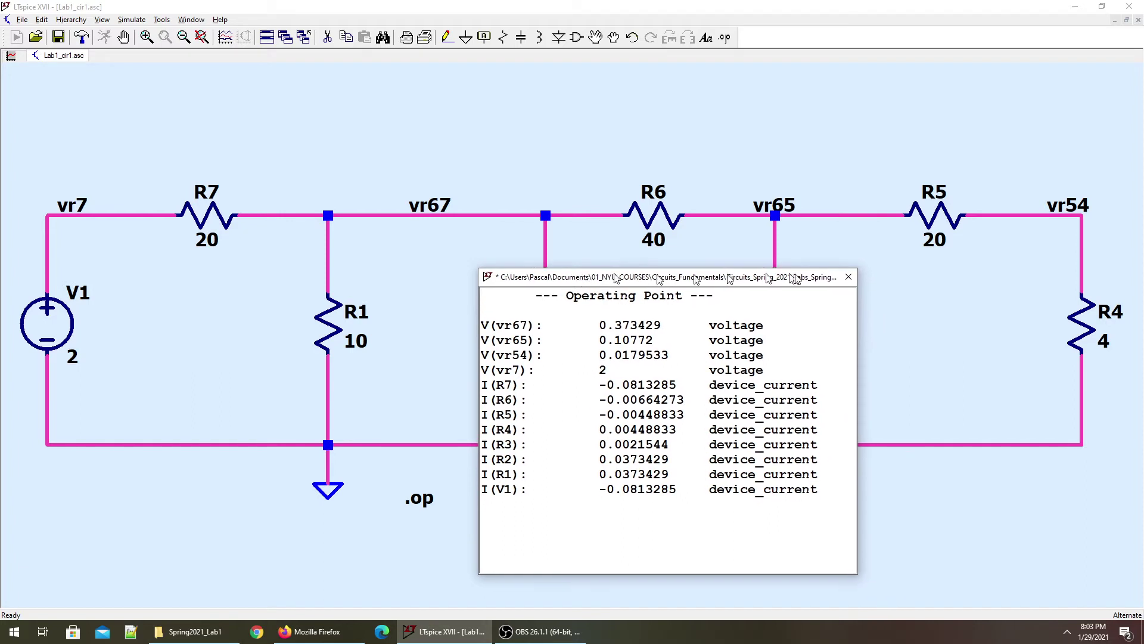
Place .op voltage labels on the vr67, vr65 and vr54 nodes.
left_click(848, 278)
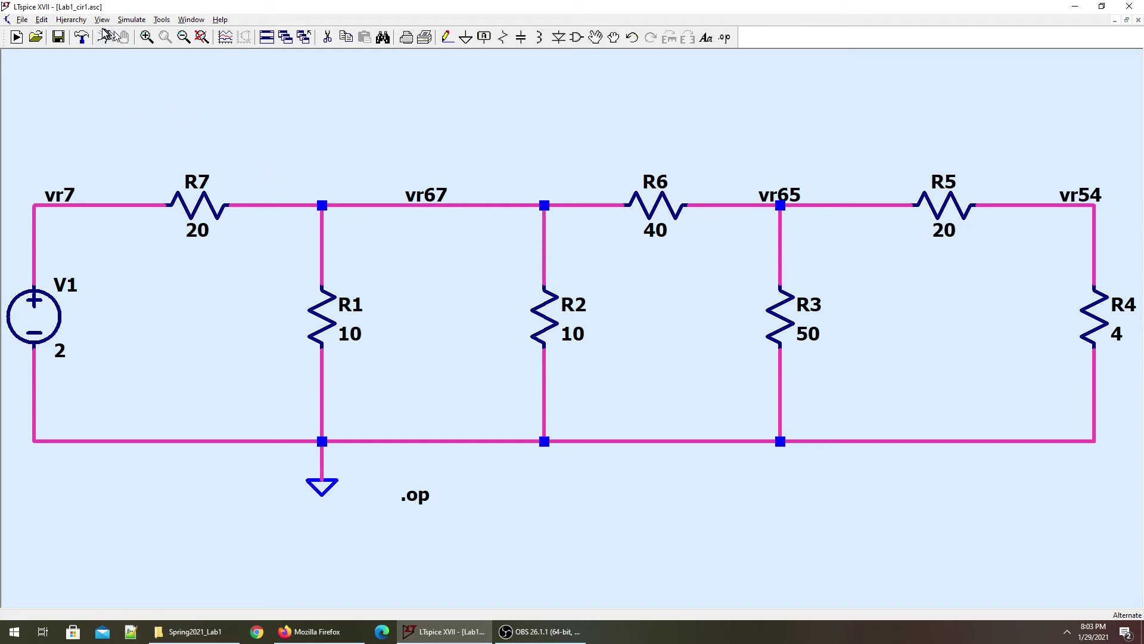
mouse_move(279, 205)
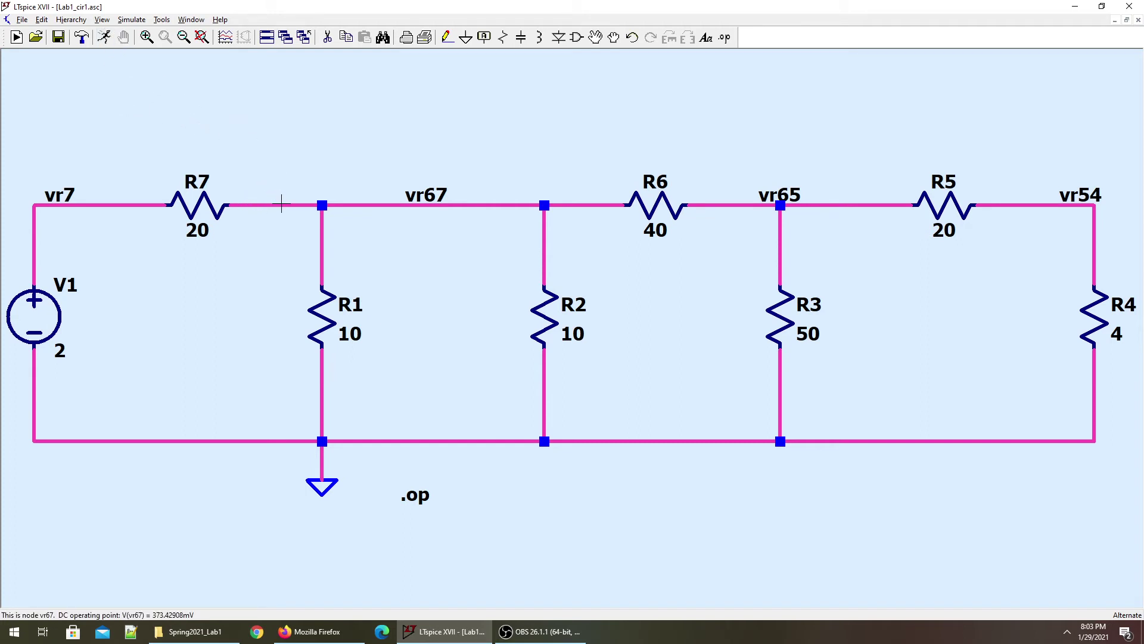
left_click(281, 204)
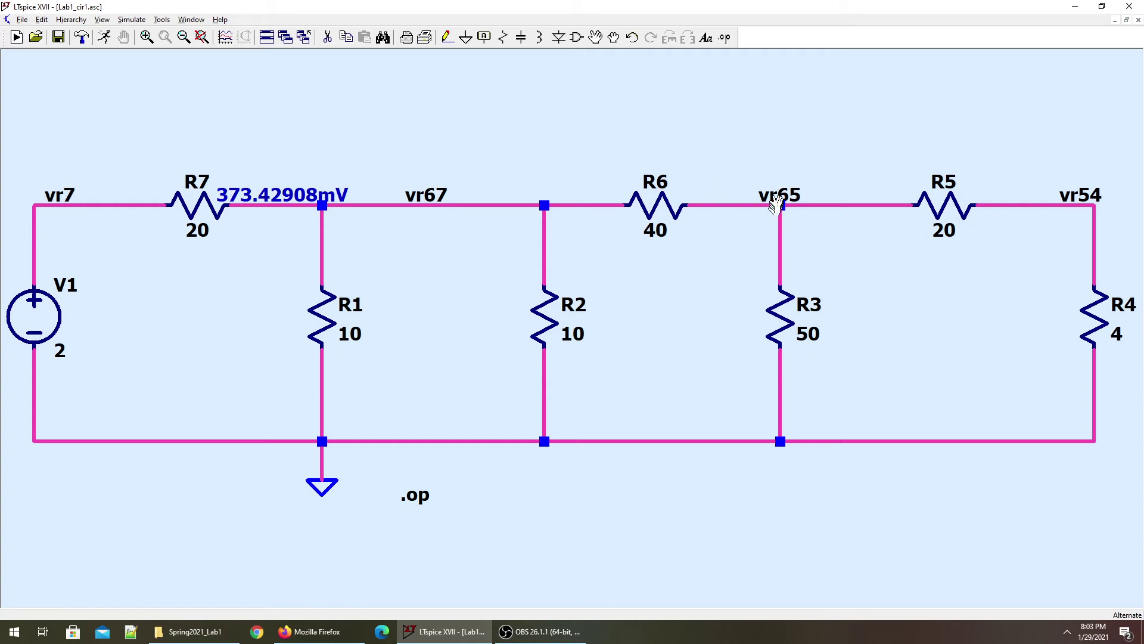
left_click_drag(779, 197, 884, 188)
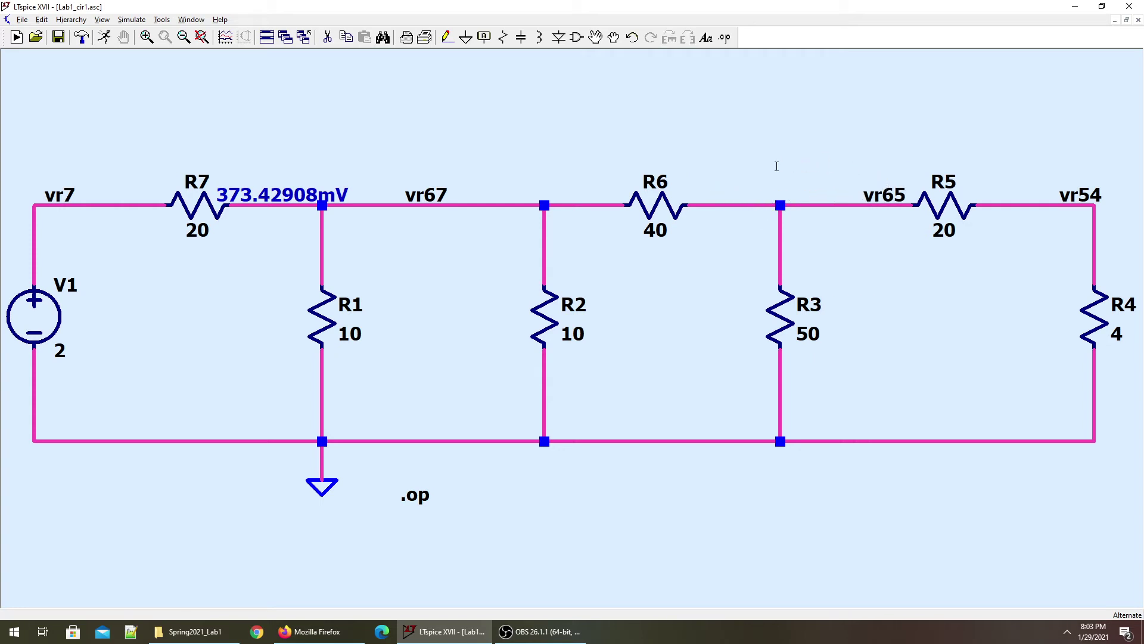
left_click(735, 204)
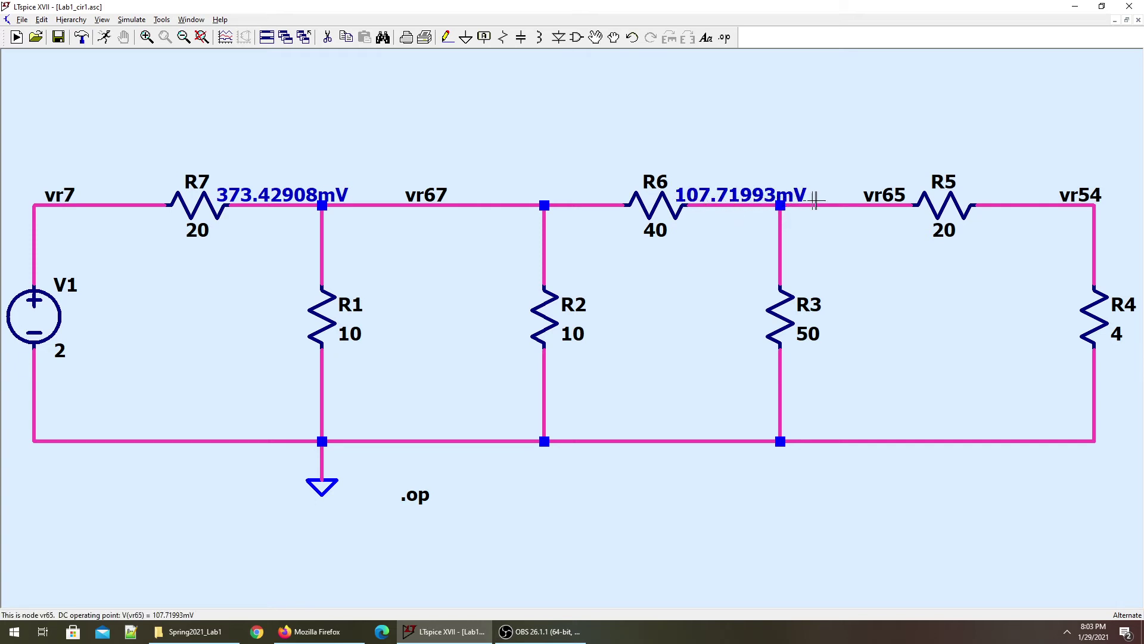
left_click(1009, 208)
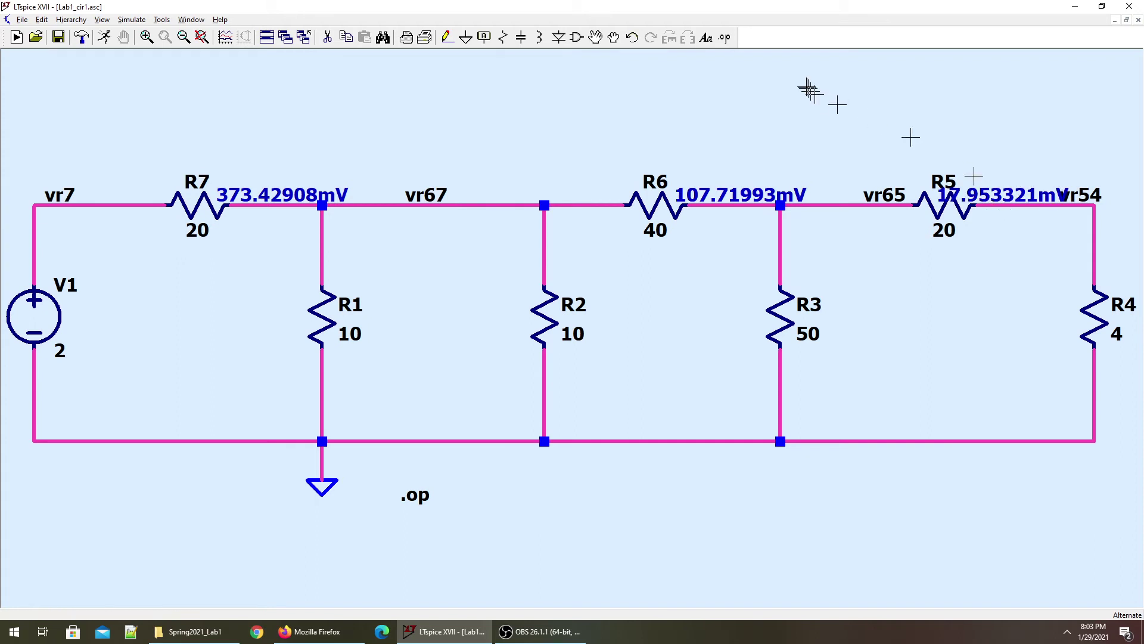
Rotate the vr54 label vertical onto R4's wire, then undo the misplaced label moves.
left_click(596, 37)
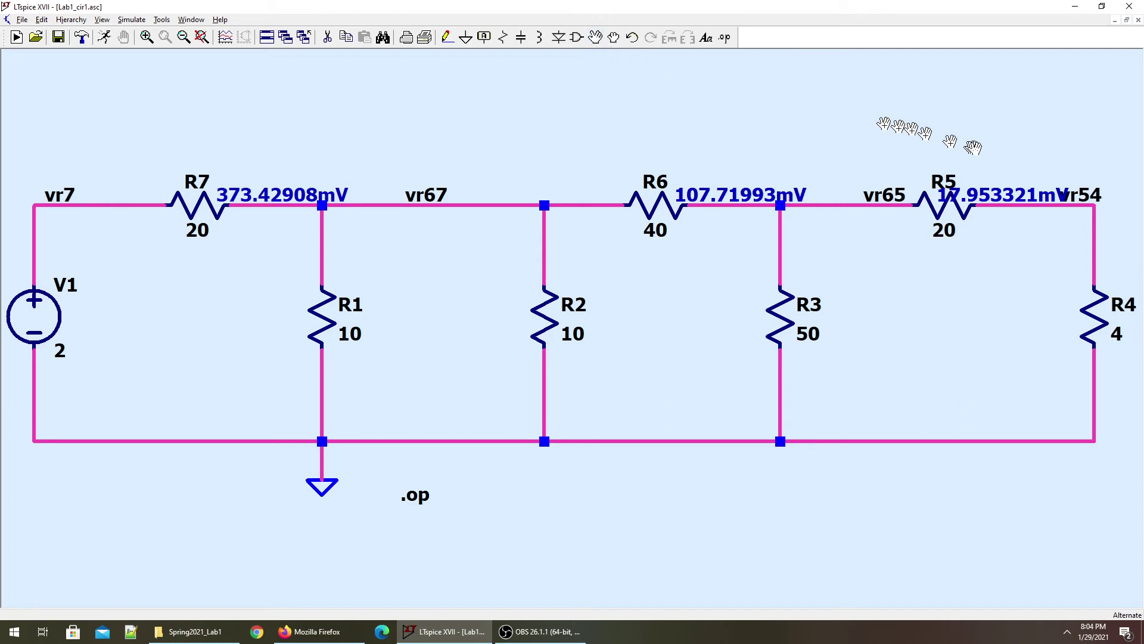
left_click(1064, 191)
key("ctrl+r")
left_click(1073, 230)
left_click(1037, 200)
left_click(1089, 199)
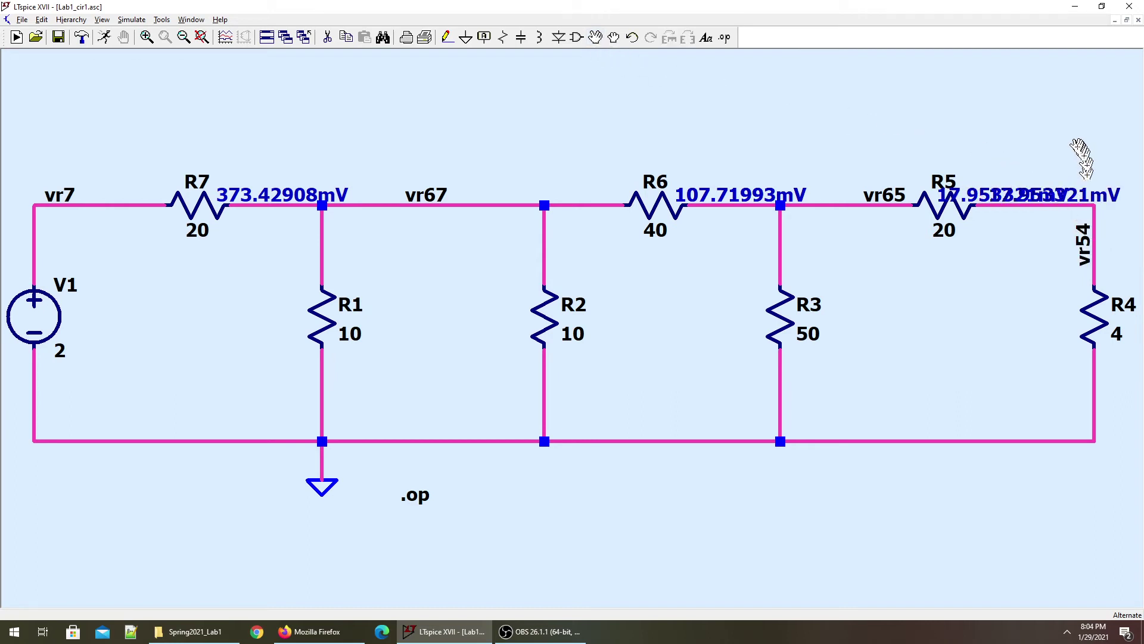
left_click(631, 40)
left_click(631, 40)
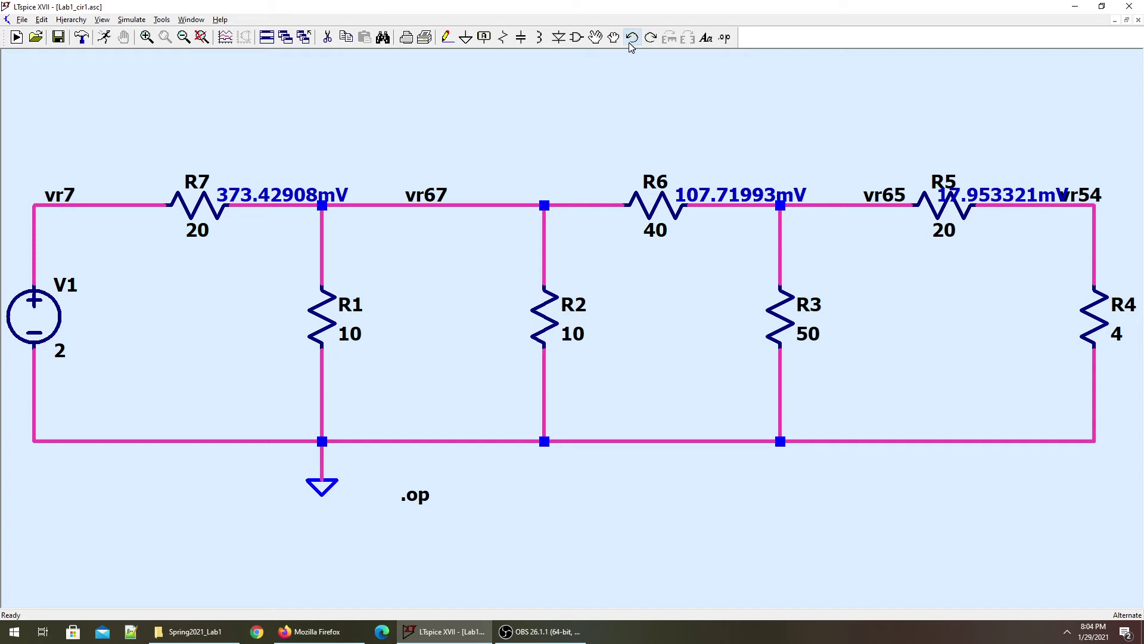
left_click(632, 39)
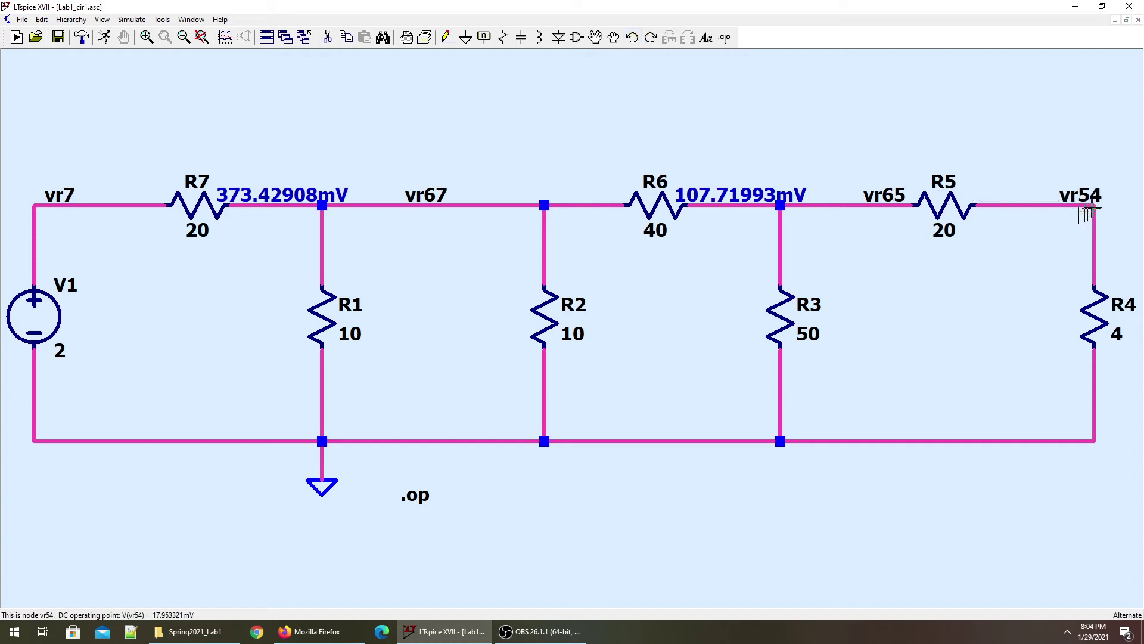
Stand the vr54 label upright beside R4's wire and put the 17.953321mV label right of R5.
left_click(1097, 193)
key("ctrl+r")
left_click(1099, 239)
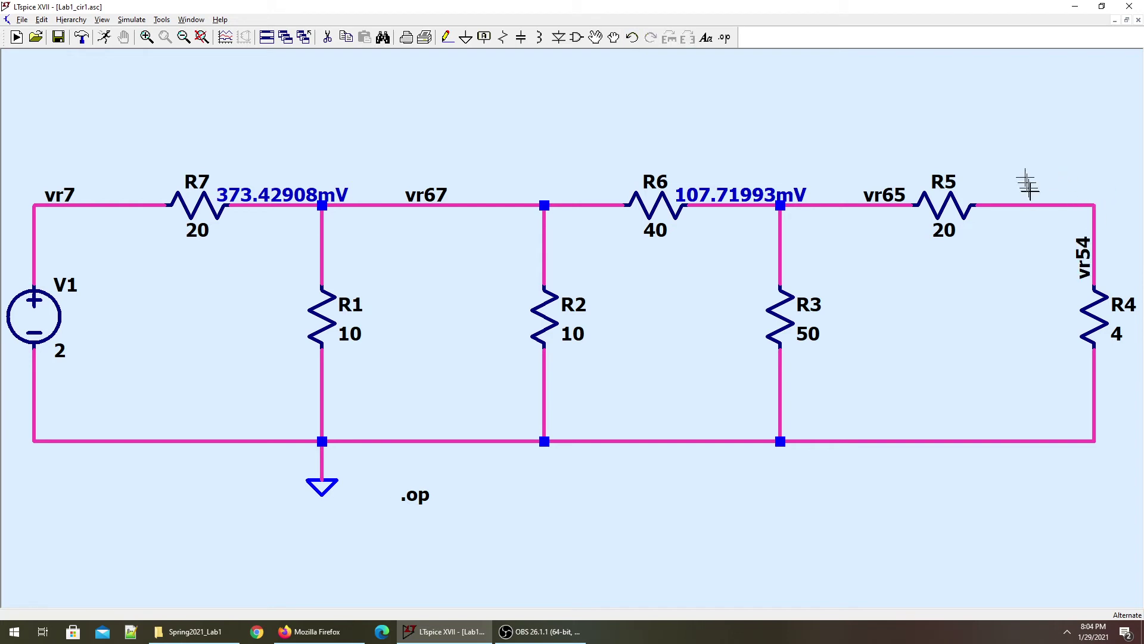
left_click(1053, 205)
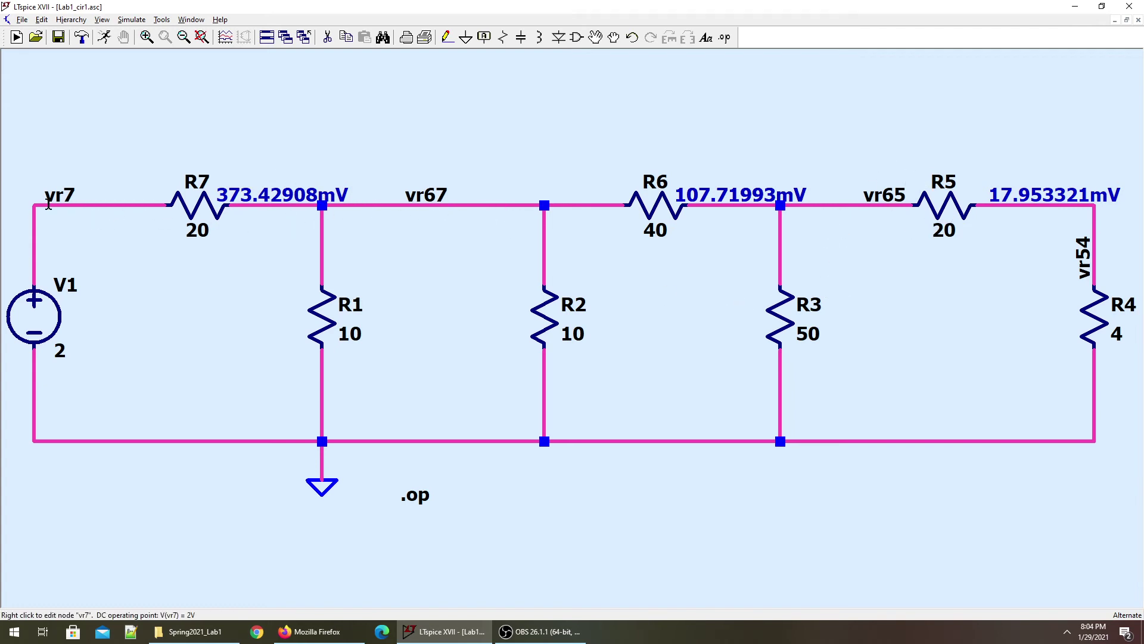
Place a 2V .op data label at the vr7 node next to V1.
right_click(82, 204)
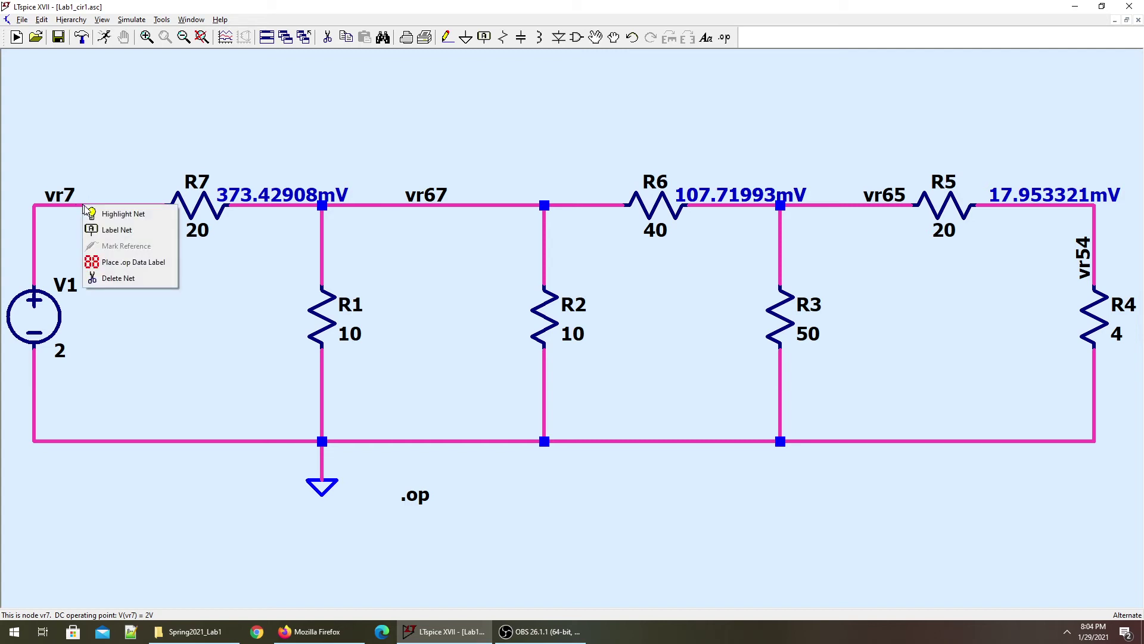
left_click(143, 269)
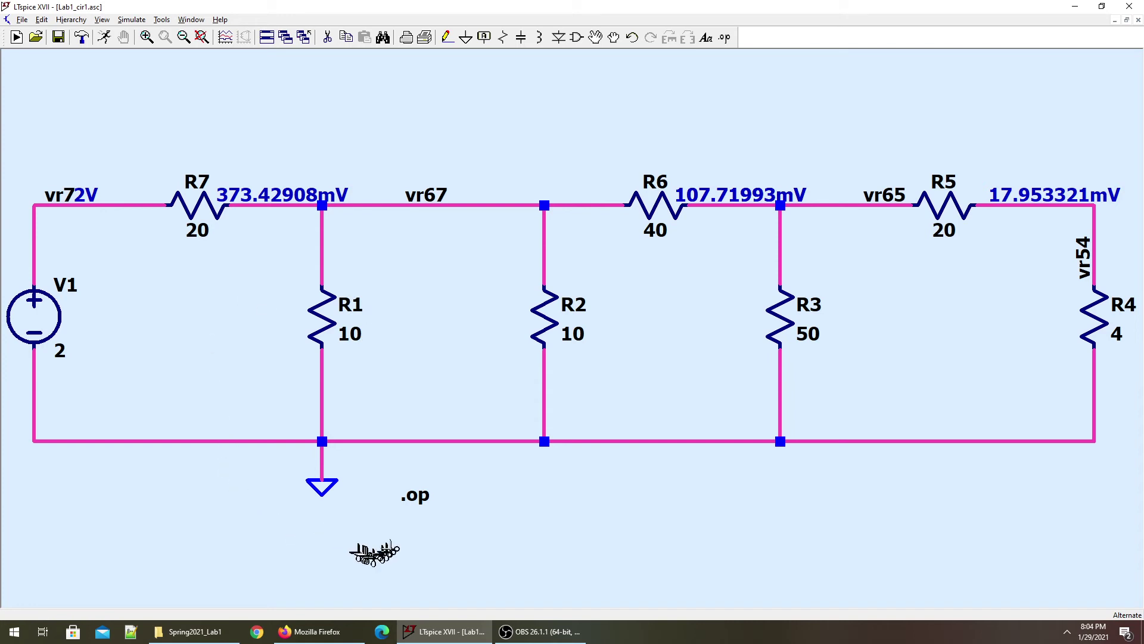
Add a .tran 1 directive under the circuit.
key("s")
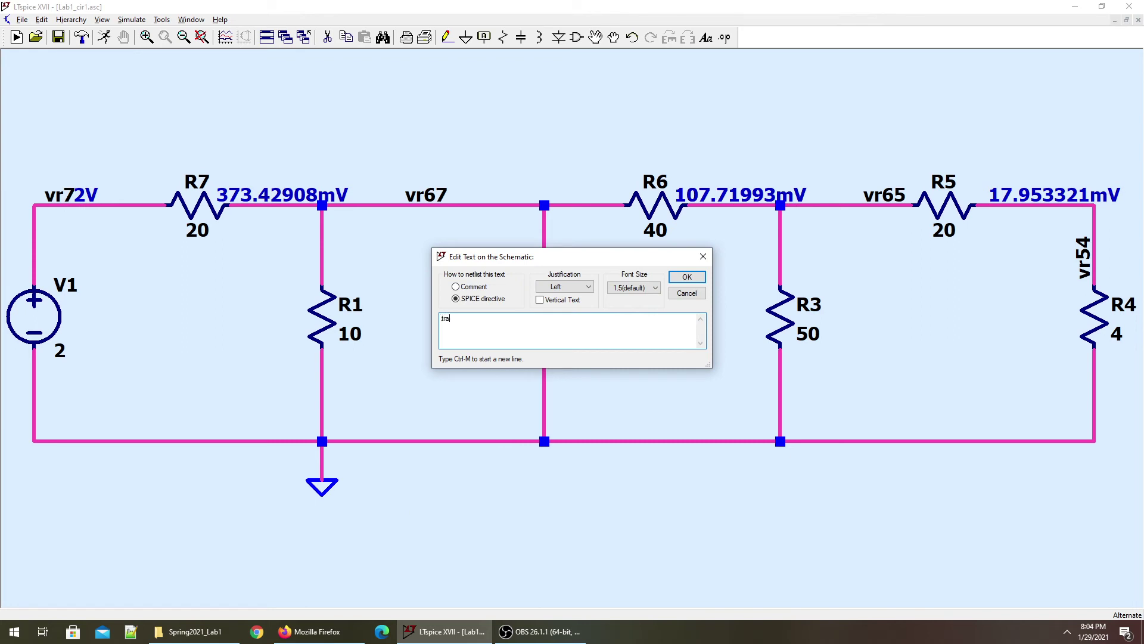
key("Return")
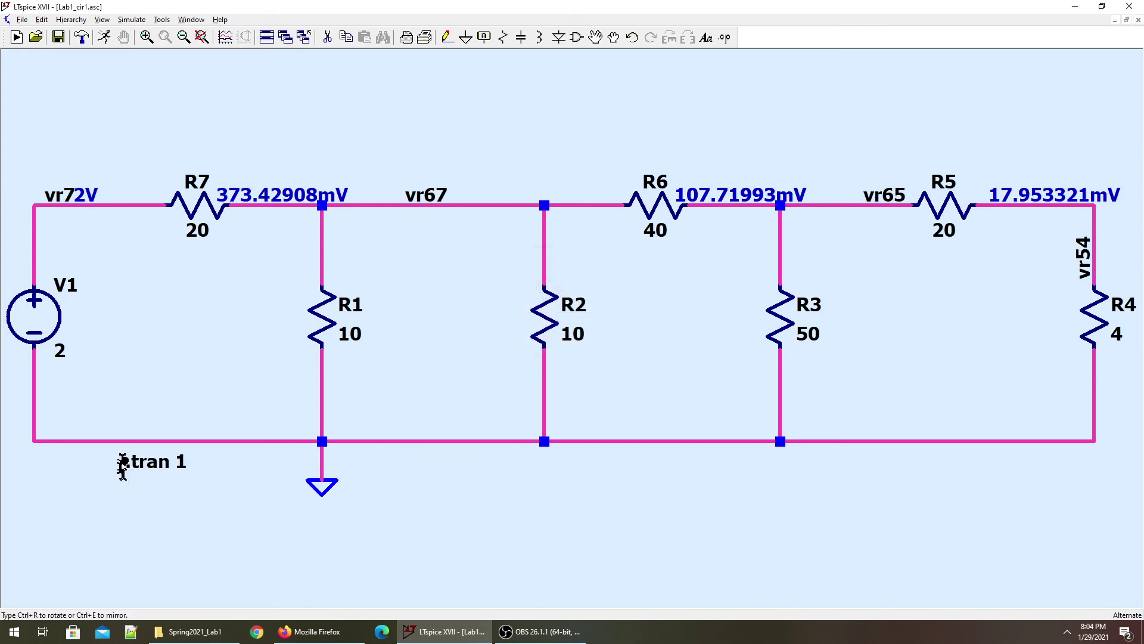
left_click(119, 463)
Run the transient simulation, opening an empty 0–1 s waveform pane.
right_click(149, 509)
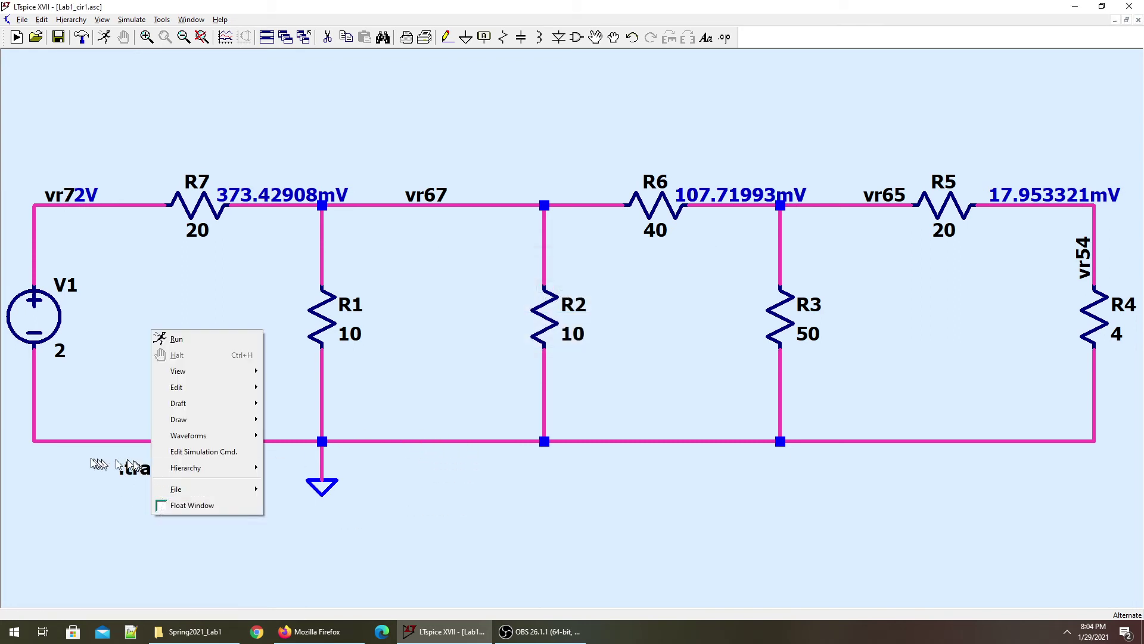
key("Escape")
left_click(104, 37)
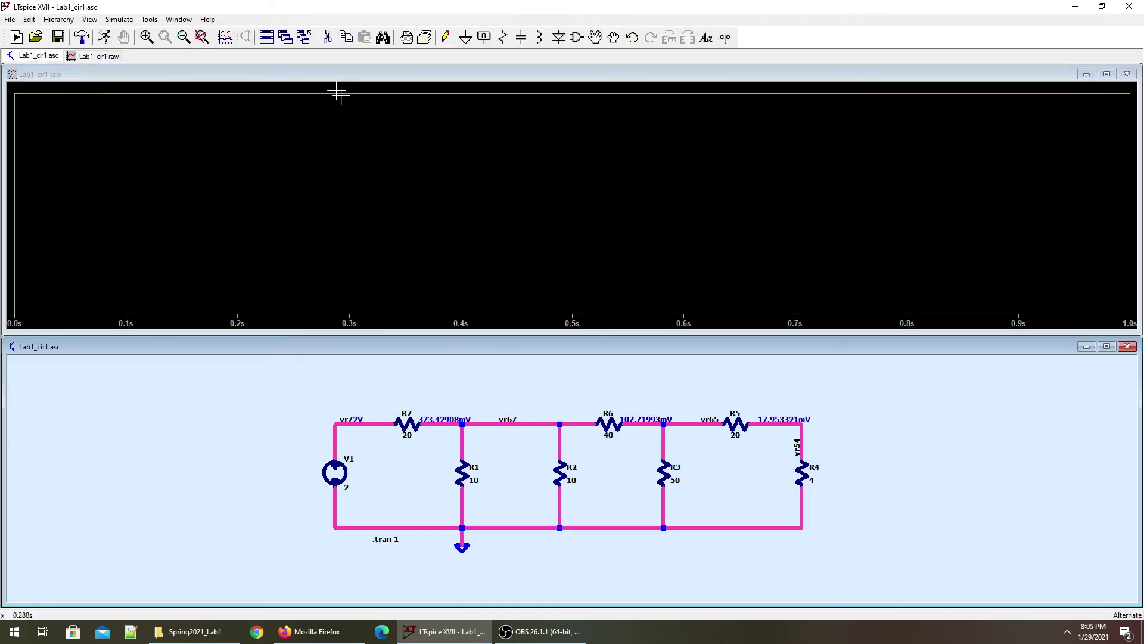
scroll(552, 508, "up", 2)
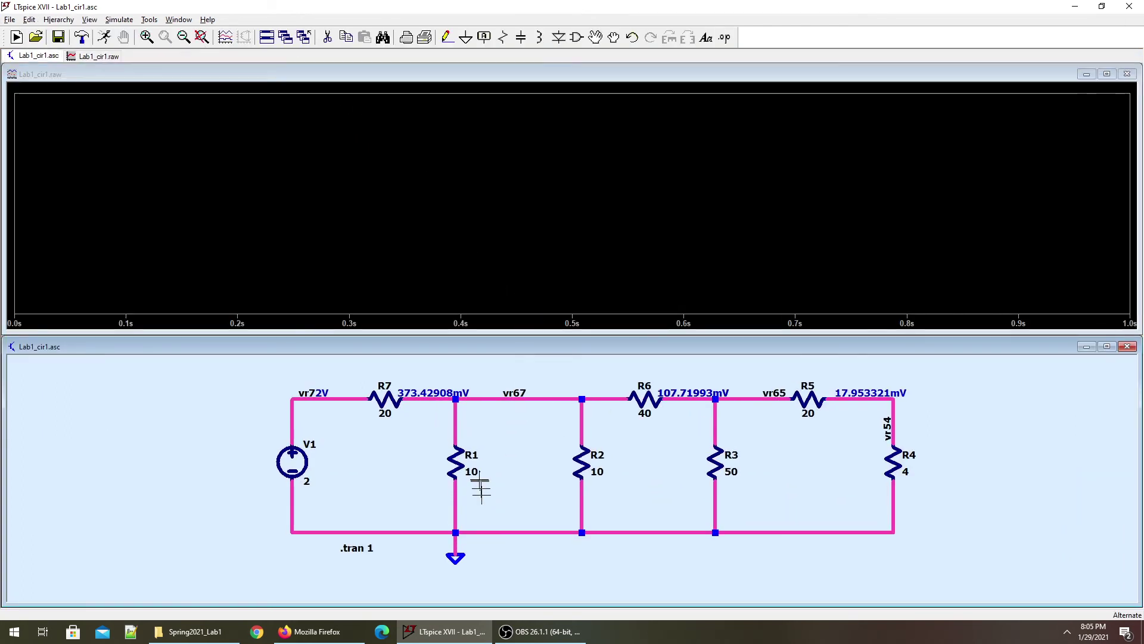
scroll(479, 478, "up", 1)
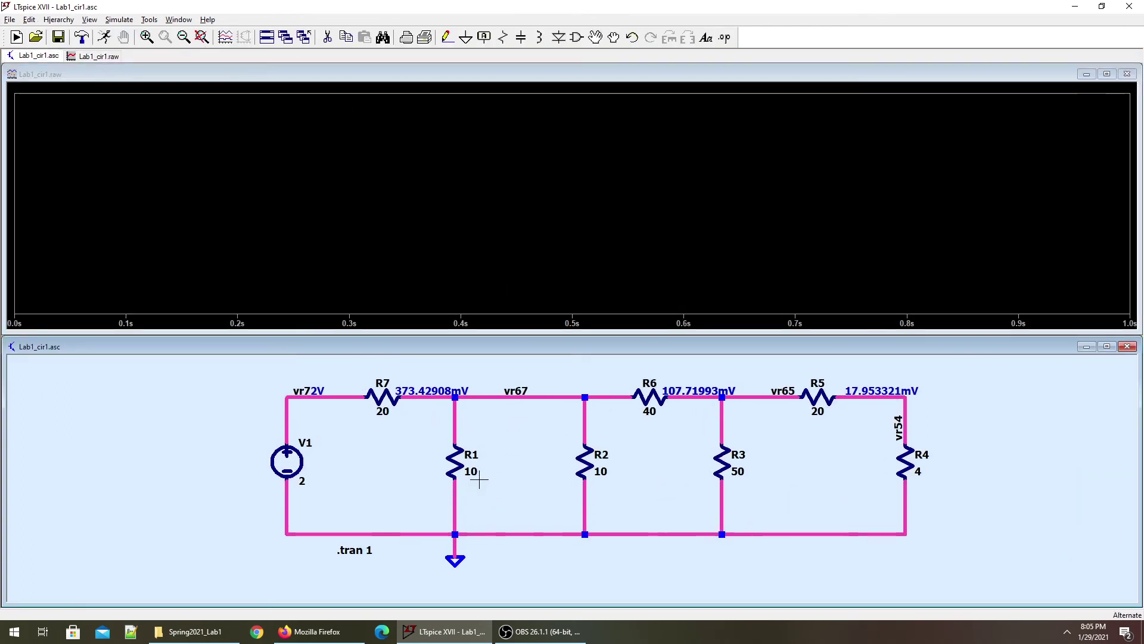
Plot V(vr7) at 2 V and the voltage across R7, V(vr7,vr67).
left_click(334, 397)
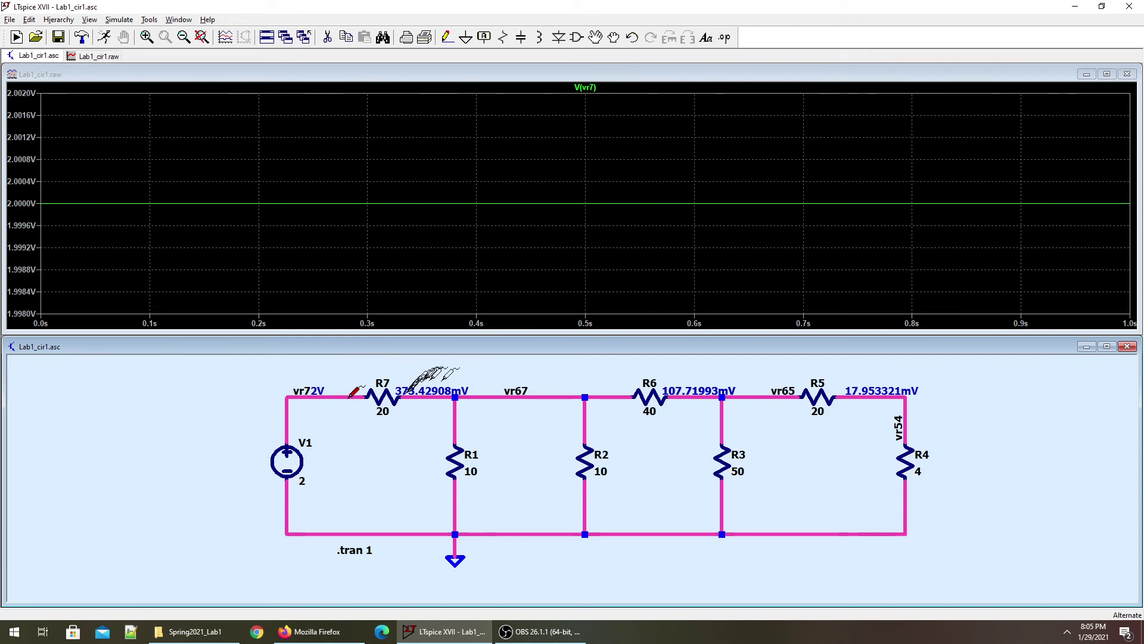
left_click_drag(471, 392, 486, 390)
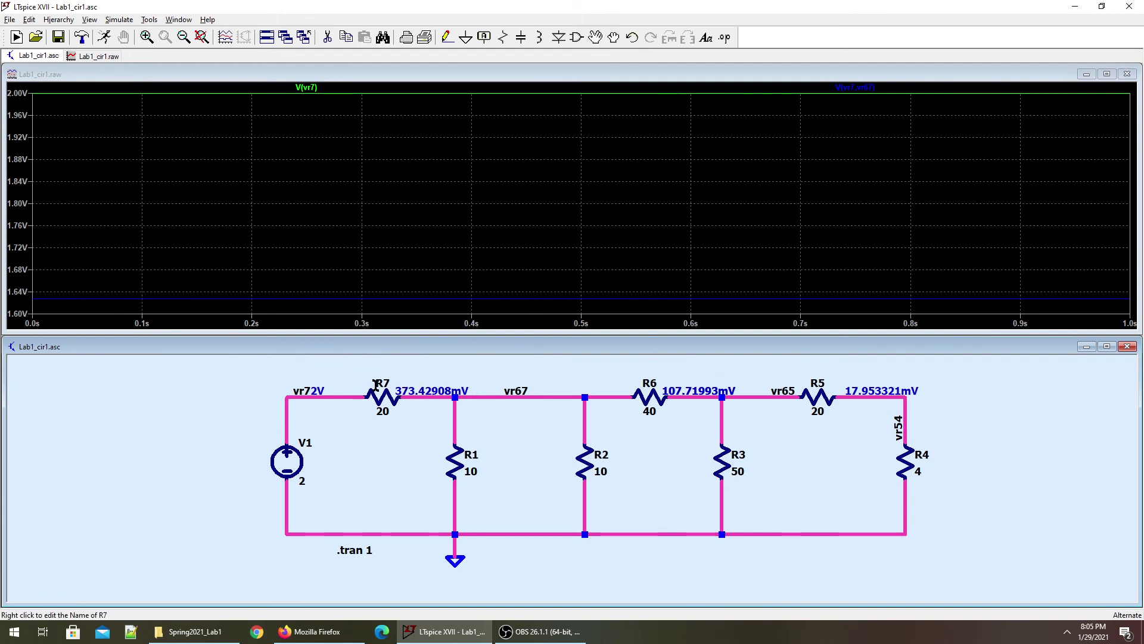
Plot V(vr67) and V(vr67,vr65), measuring 265.70916mV at 500 ms with a cursor.
left_click(603, 391)
left_click_drag(613, 393, 732, 389)
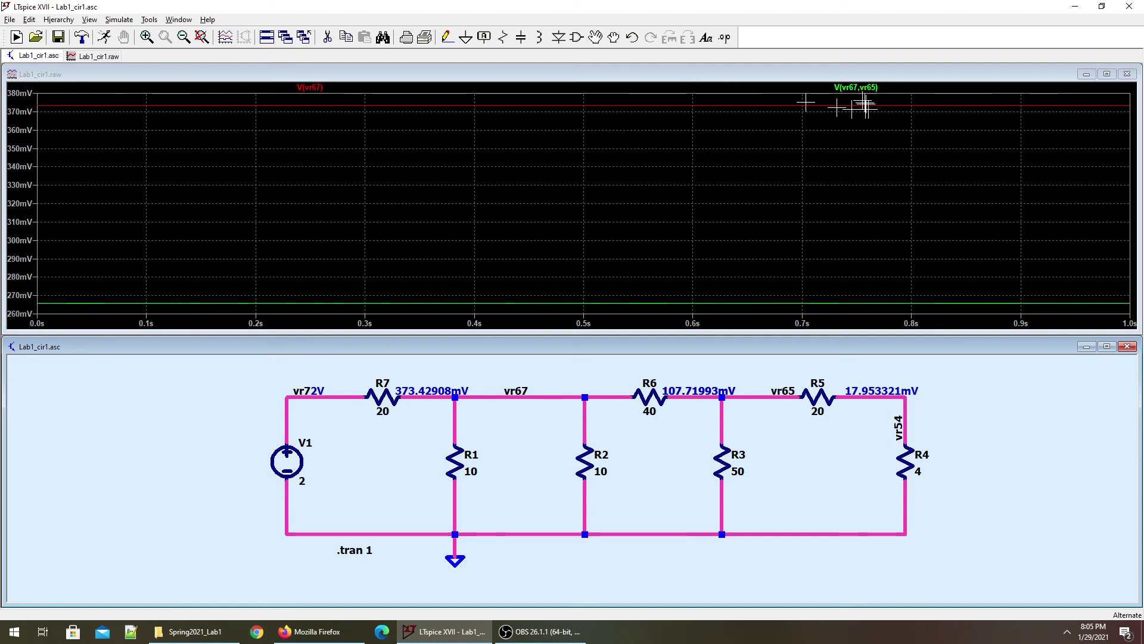
left_click(856, 87)
left_click_drag(1034, 515, 139, 351)
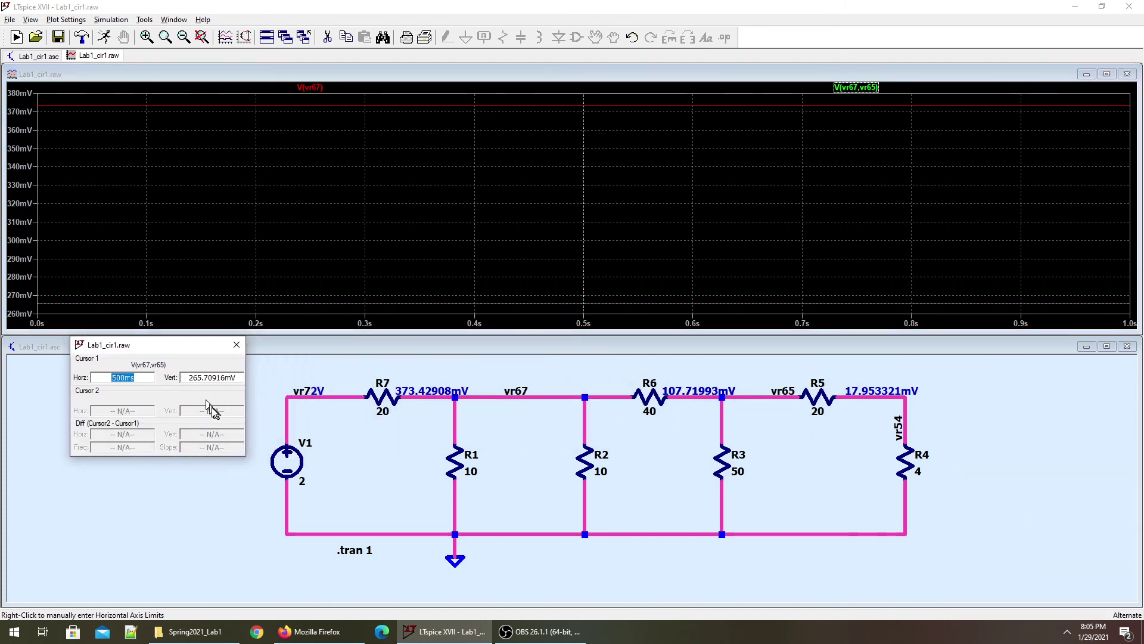
left_click(236, 345)
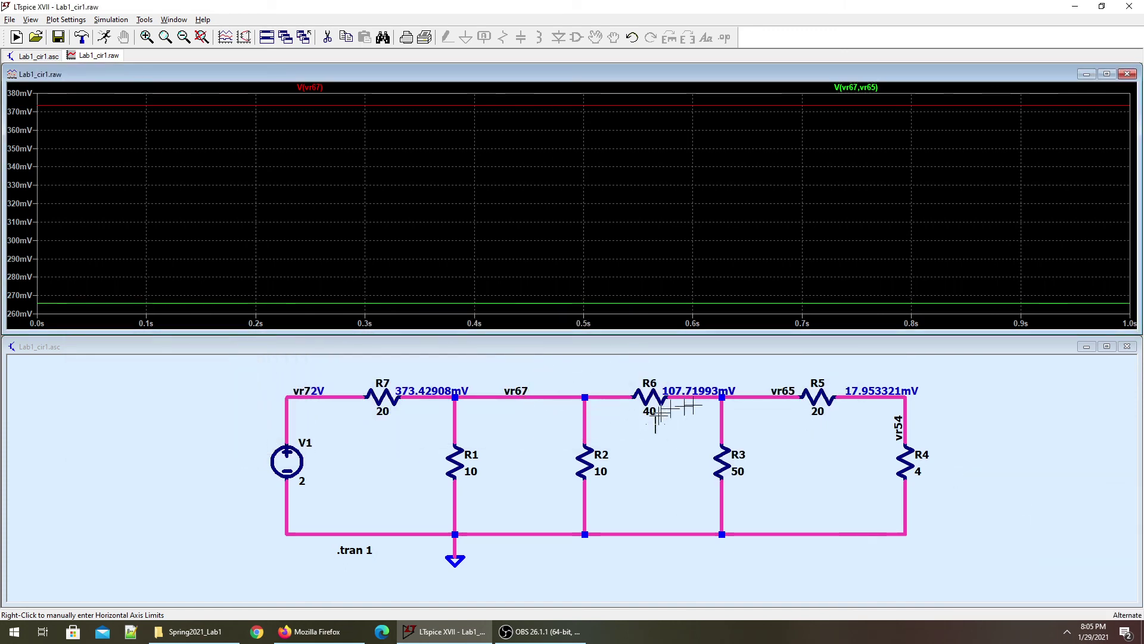
left_click(762, 394)
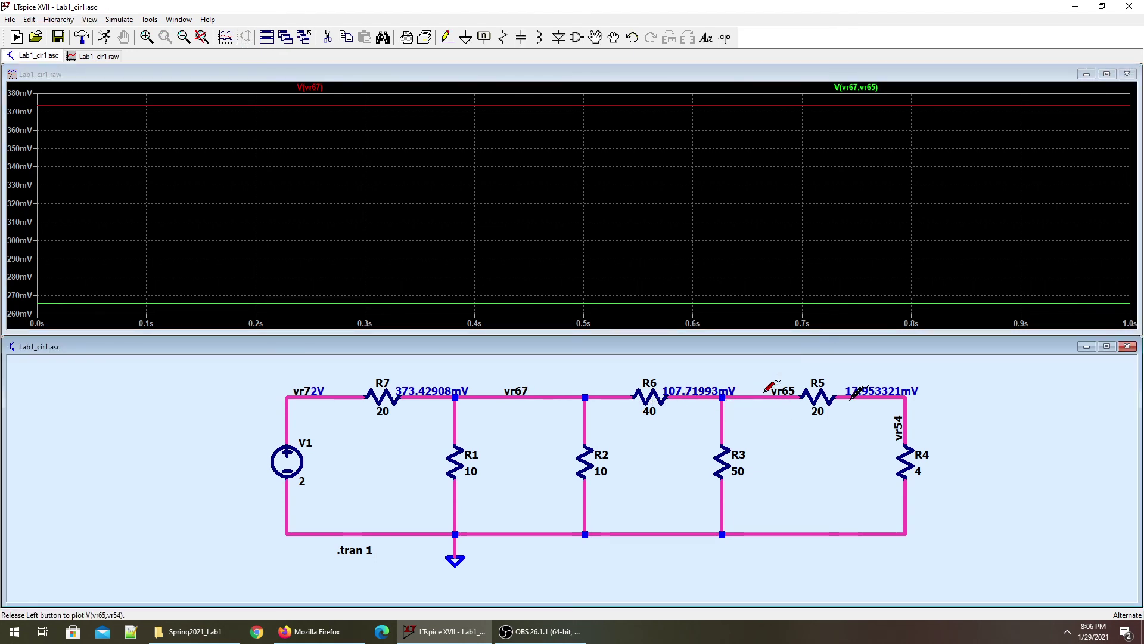
Probe V(vr65,vr54) and V(vr54), then leave only V(vr65) near 107.7 mV plotted.
mouse_move(842, 388)
left_mouse_down()
mouse_move(905, 405)
mouse_move(903, 508)
mouse_move(906, 409)
left_mouse_up()
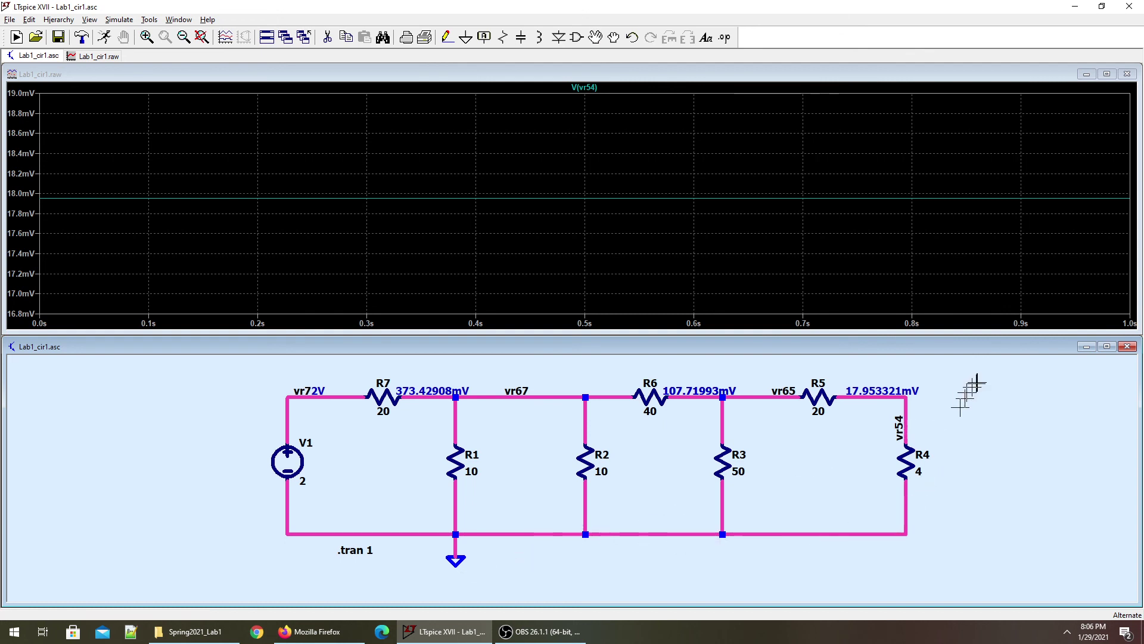
left_click_drag(911, 403, 909, 503)
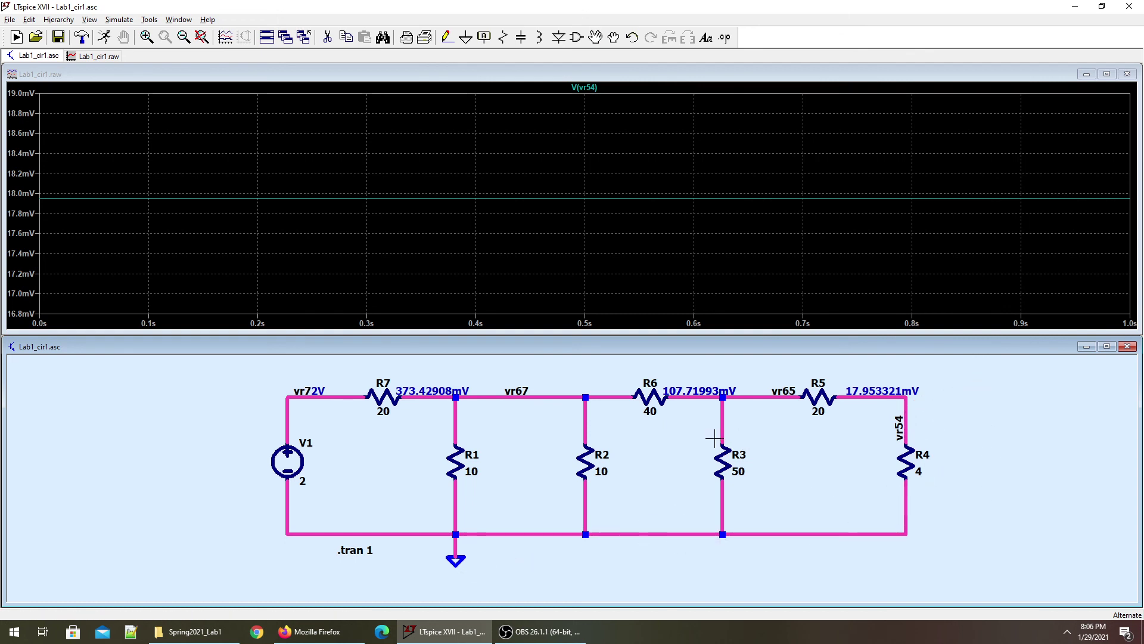
left_click_drag(725, 425, 725, 494)
left_click(726, 421)
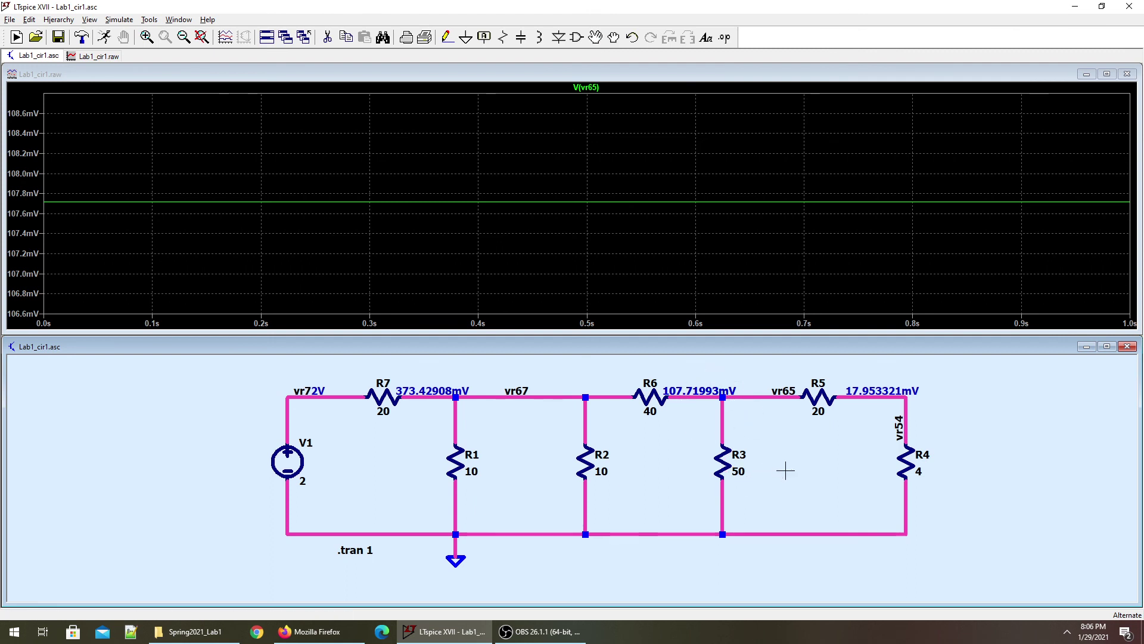
mouse_move(520, 635)
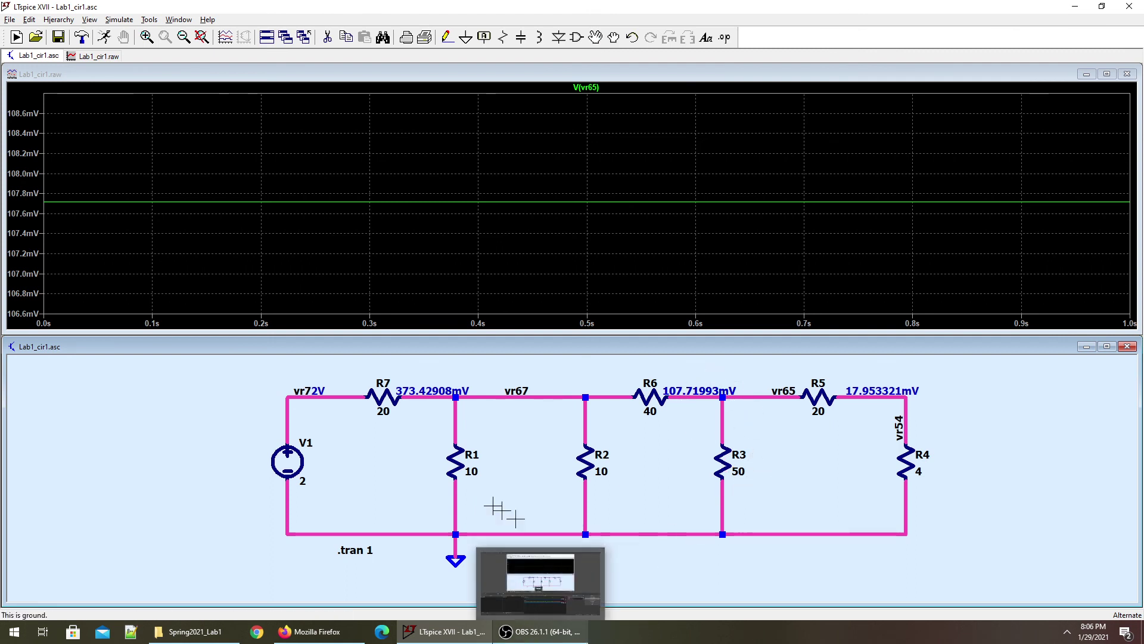